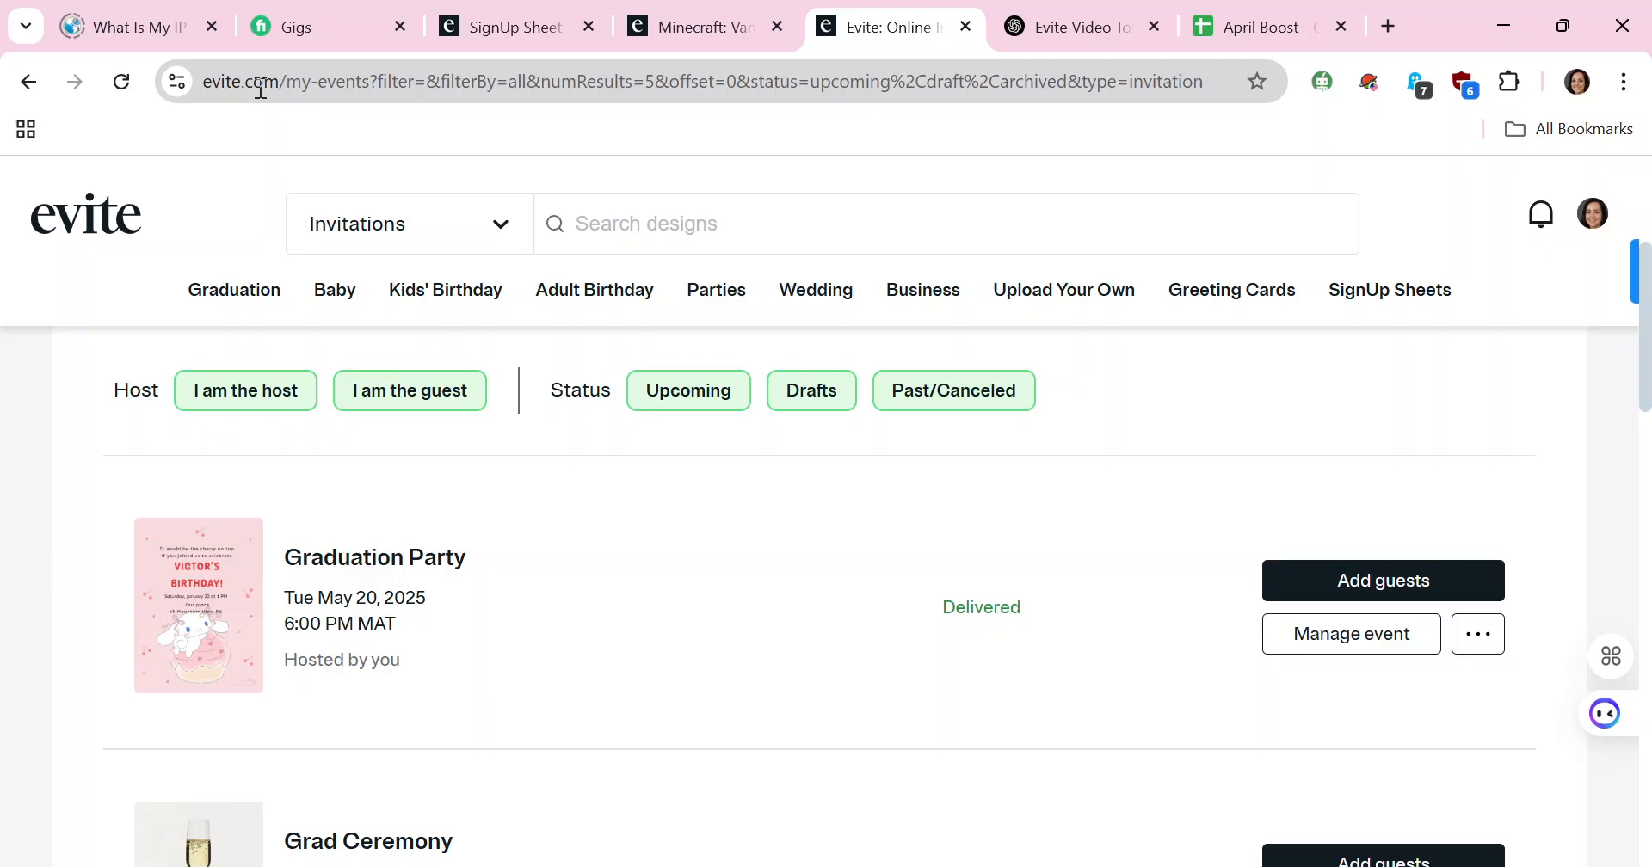
# Step: Look through the invitation categories and examine the graduation page's themes and invitation designs
pyautogui.moveTo(228, 312)
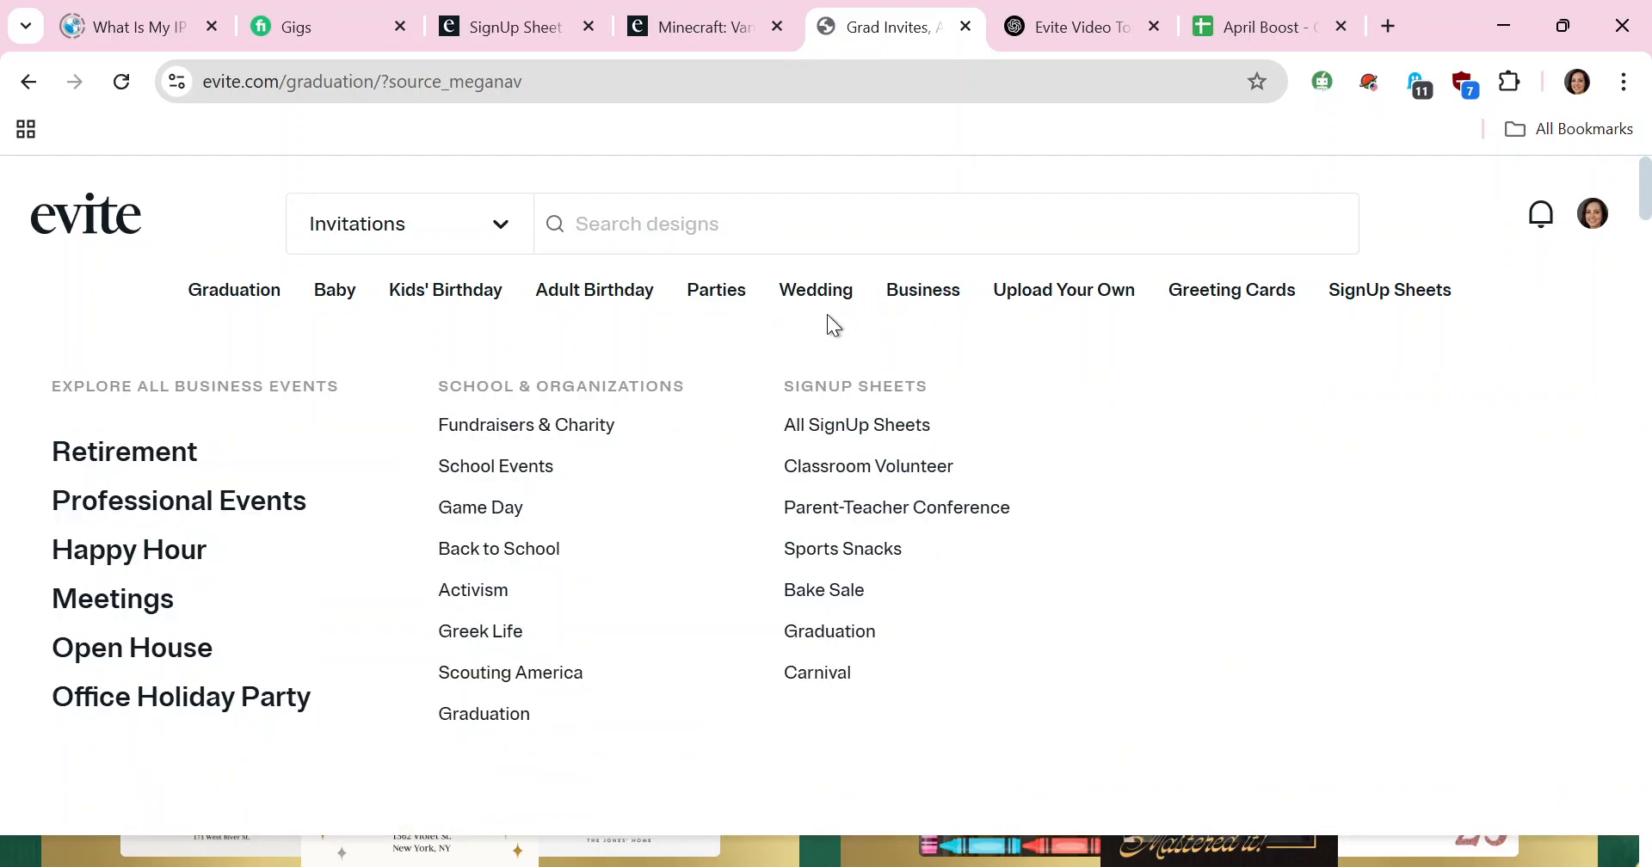
pyautogui.moveTo(821, 319)
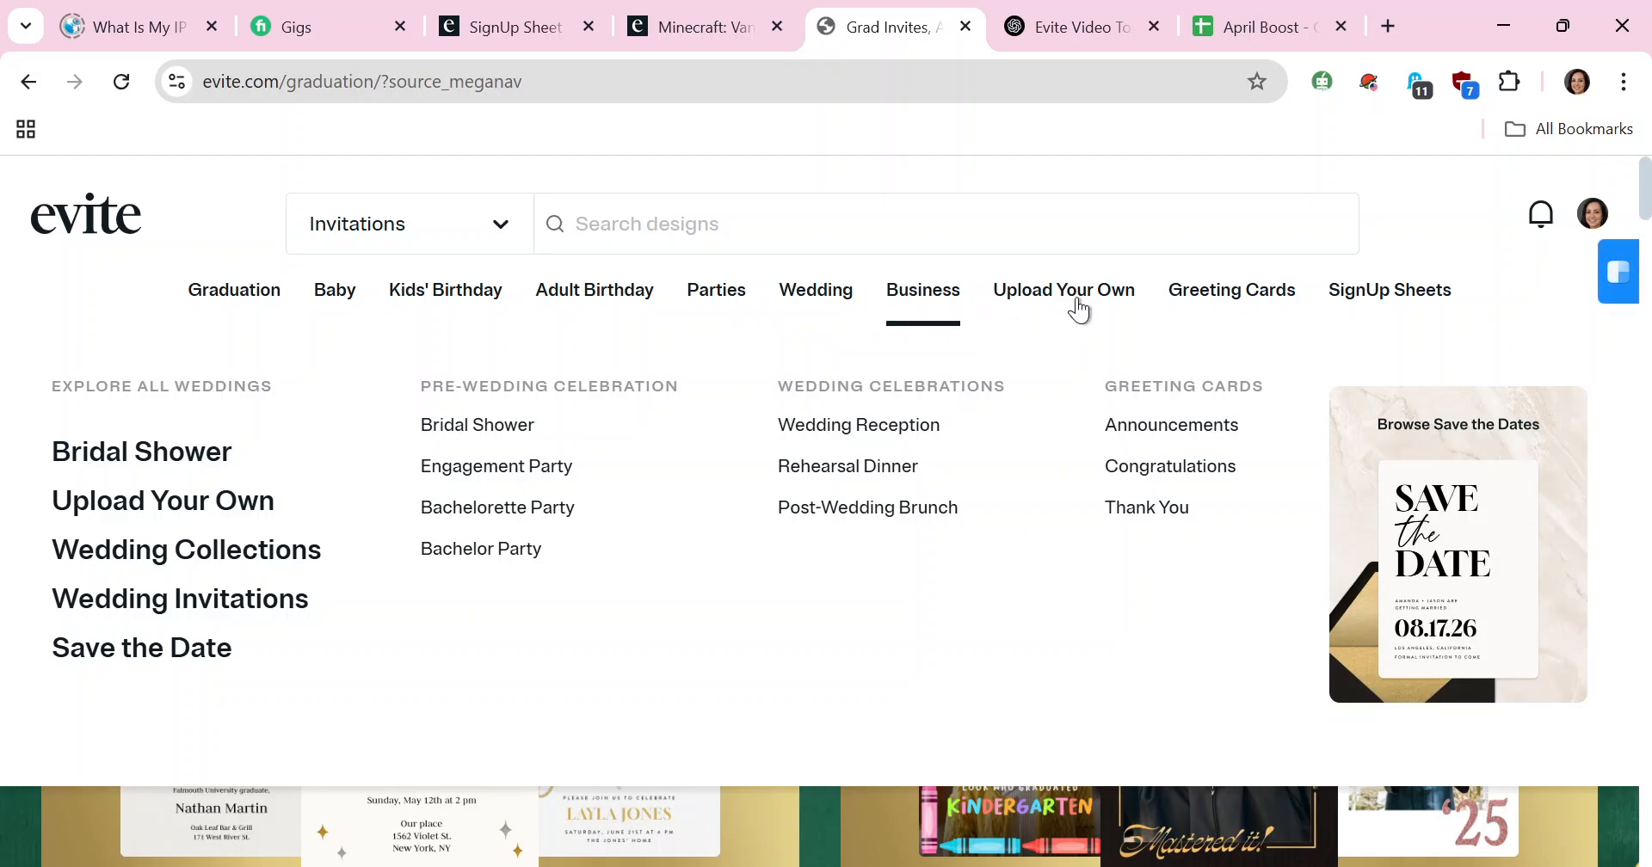
pyautogui.moveTo(621, 314)
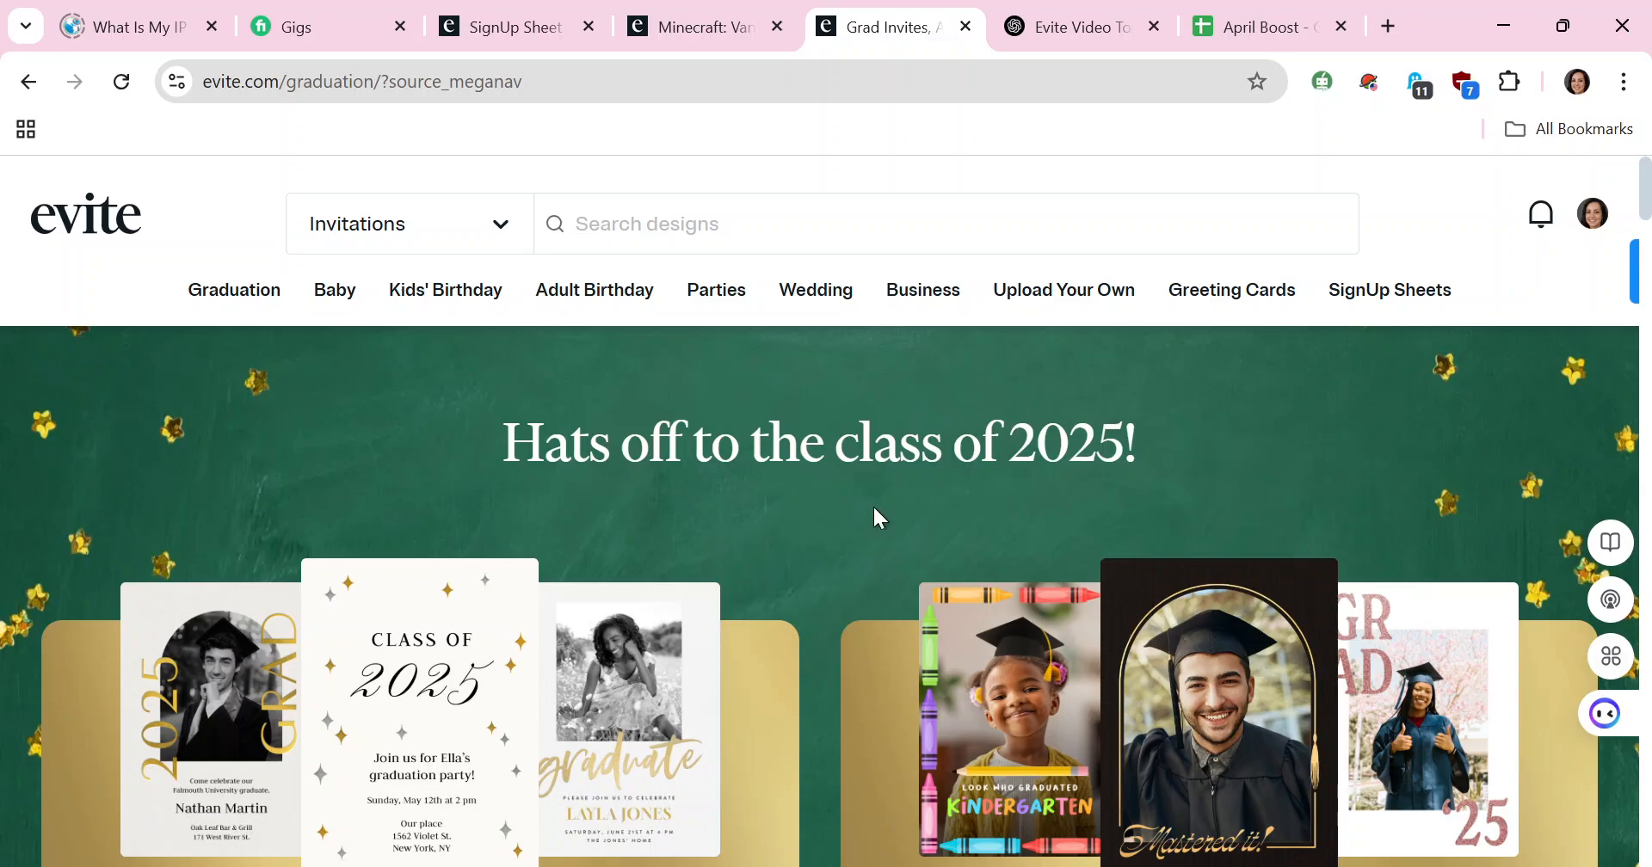
pyautogui.scroll(-9, 876, 508)
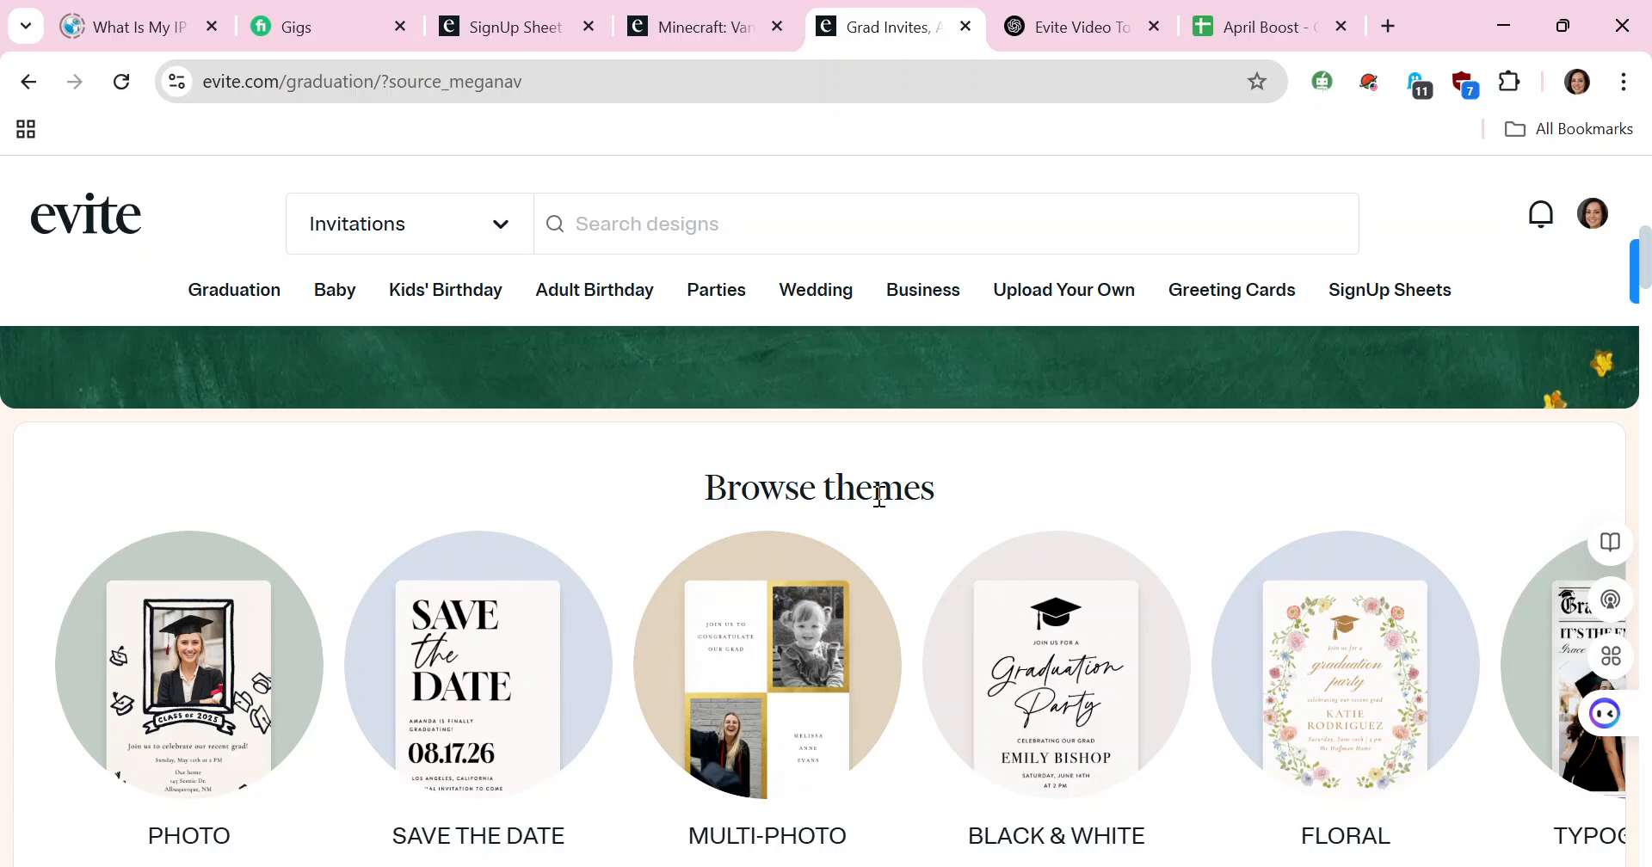
pyautogui.scroll(-3, 719, 583)
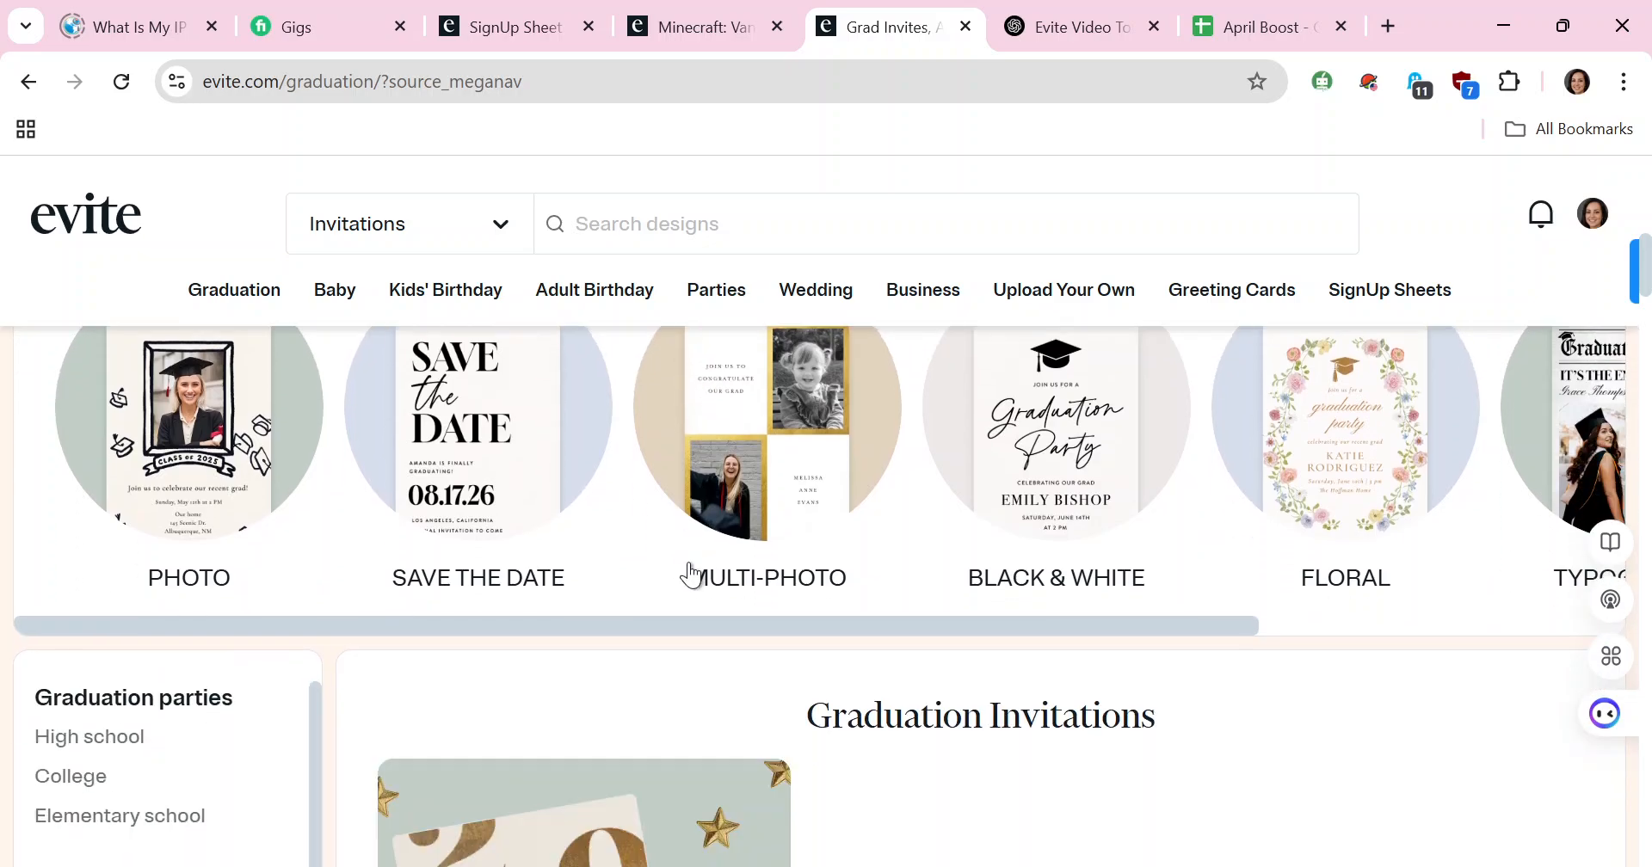
pyautogui.scroll(-3, 644, 548)
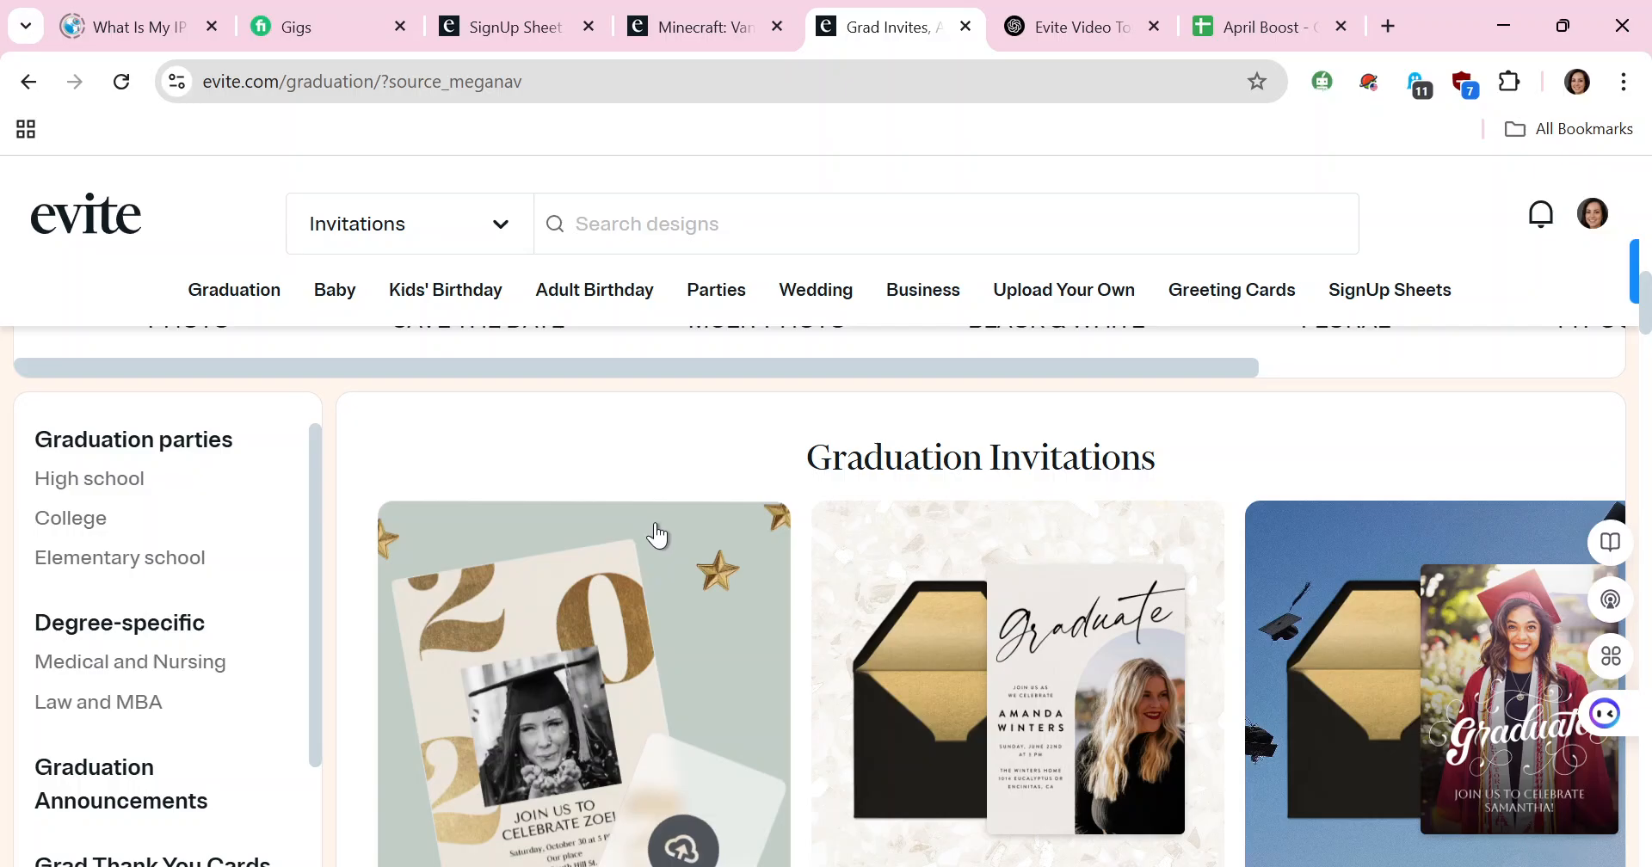
pyautogui.scroll(-4, 657, 533)
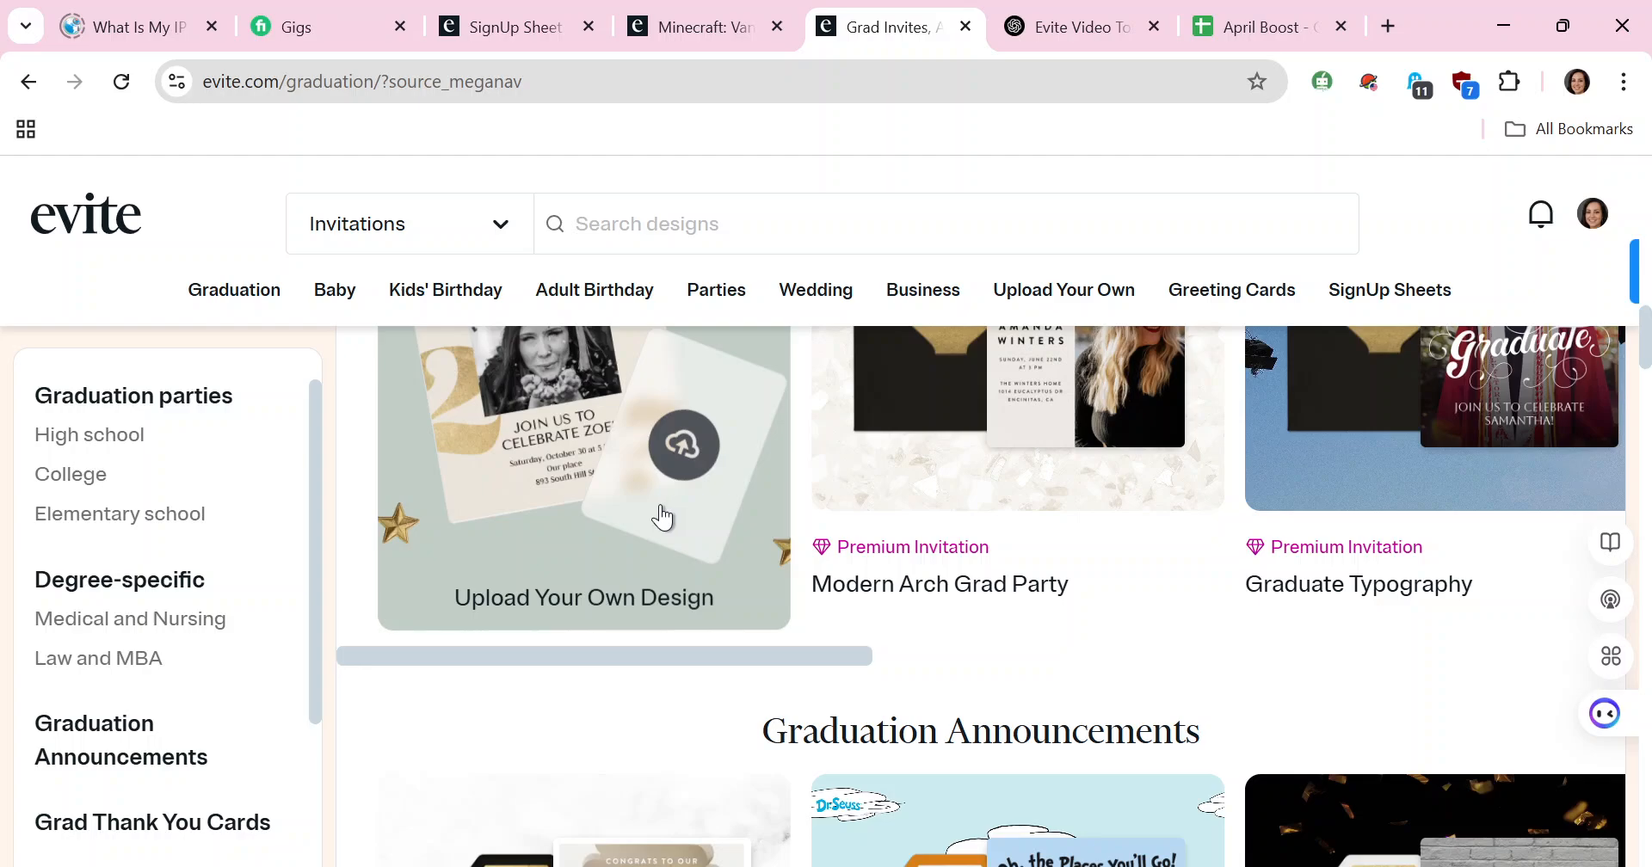
pyautogui.scroll(3, 516, 495)
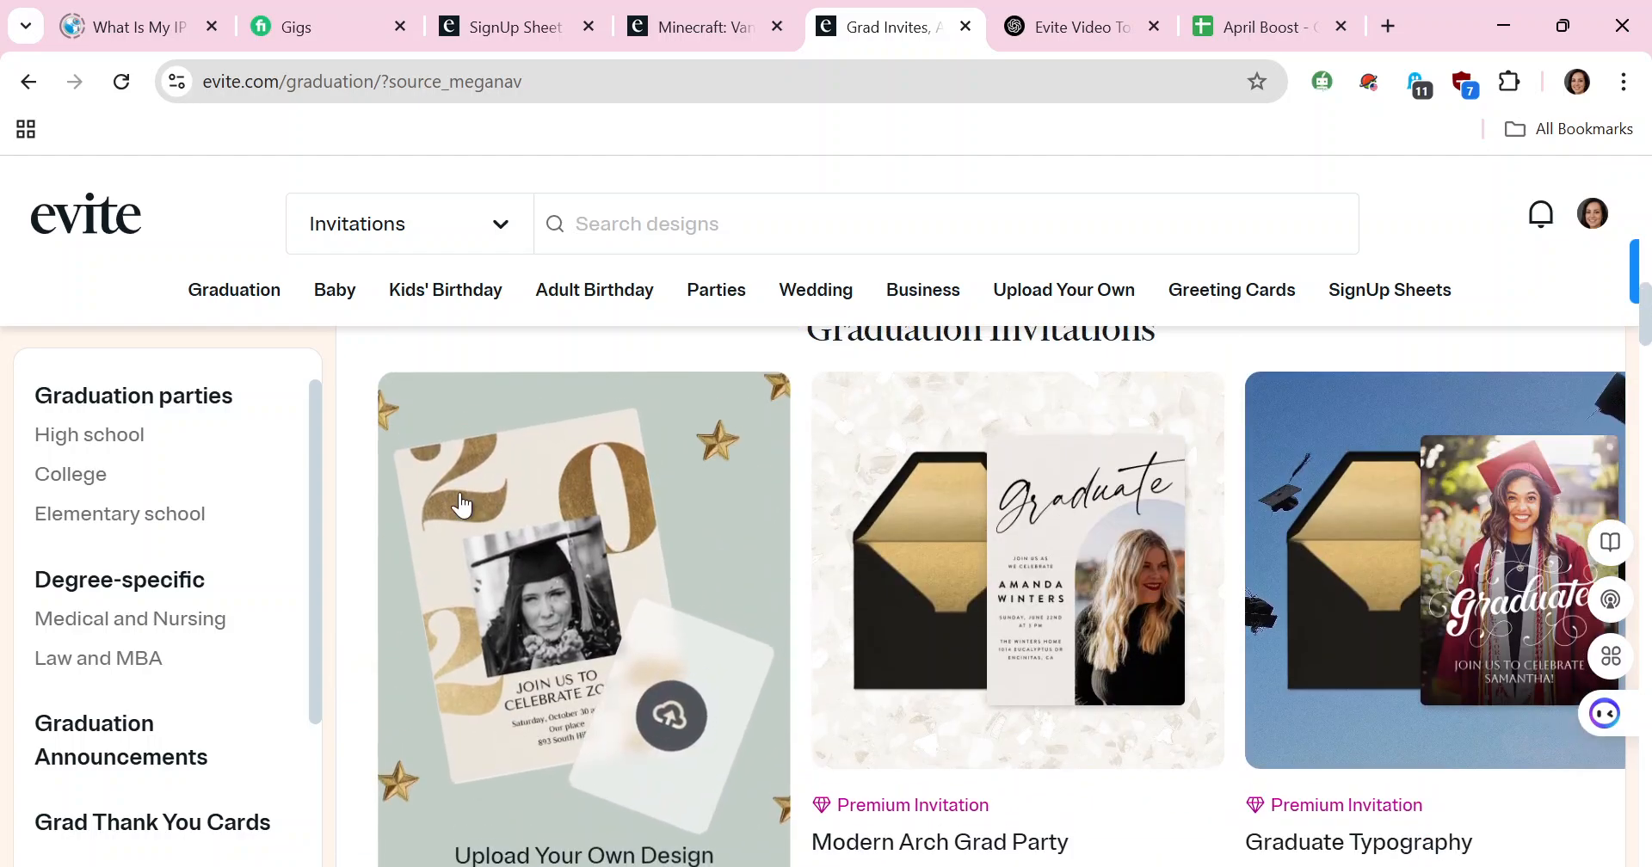
# Step: Open the Graduation category and choose the Black & White theme for graduation party invitations
pyautogui.moveTo(274, 293)
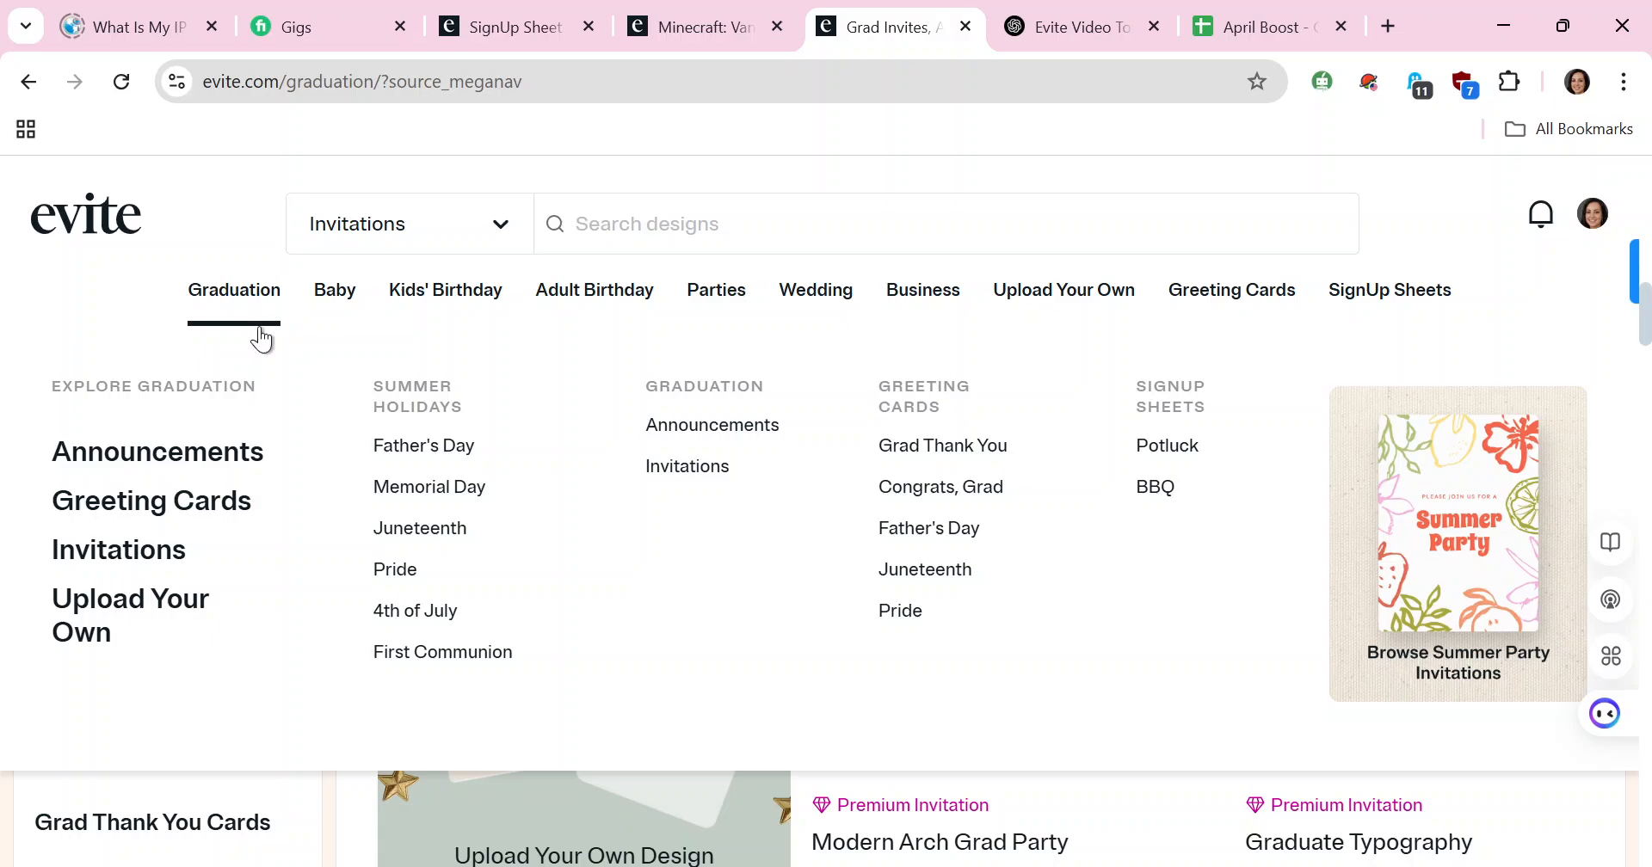
pyautogui.click(240, 284)
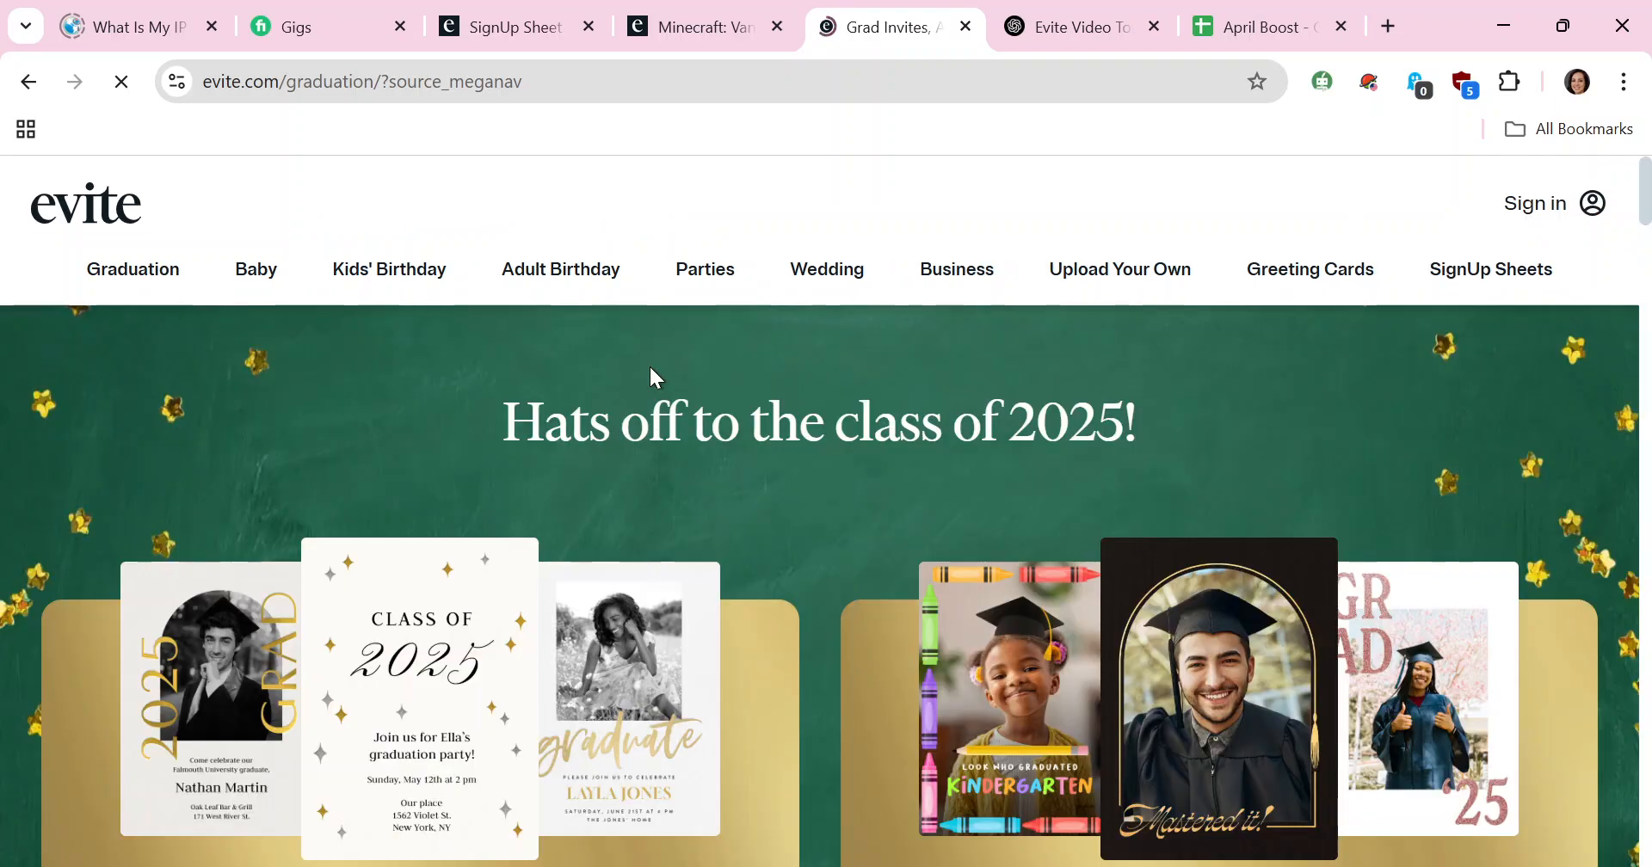
pyautogui.scroll(-3, 922, 453)
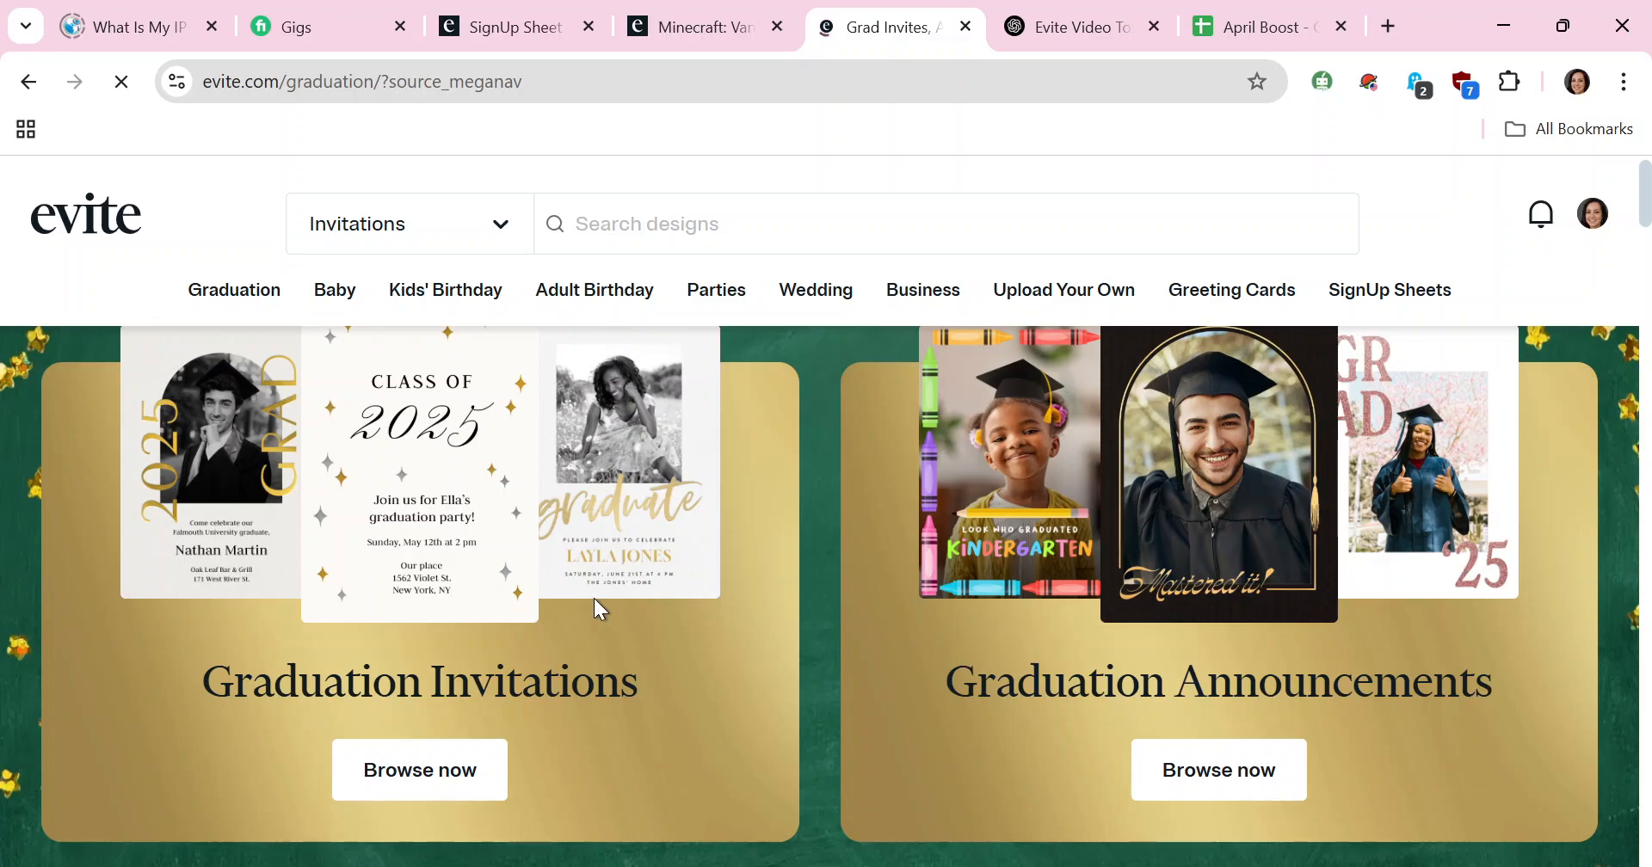
pyautogui.scroll(-7, 562, 583)
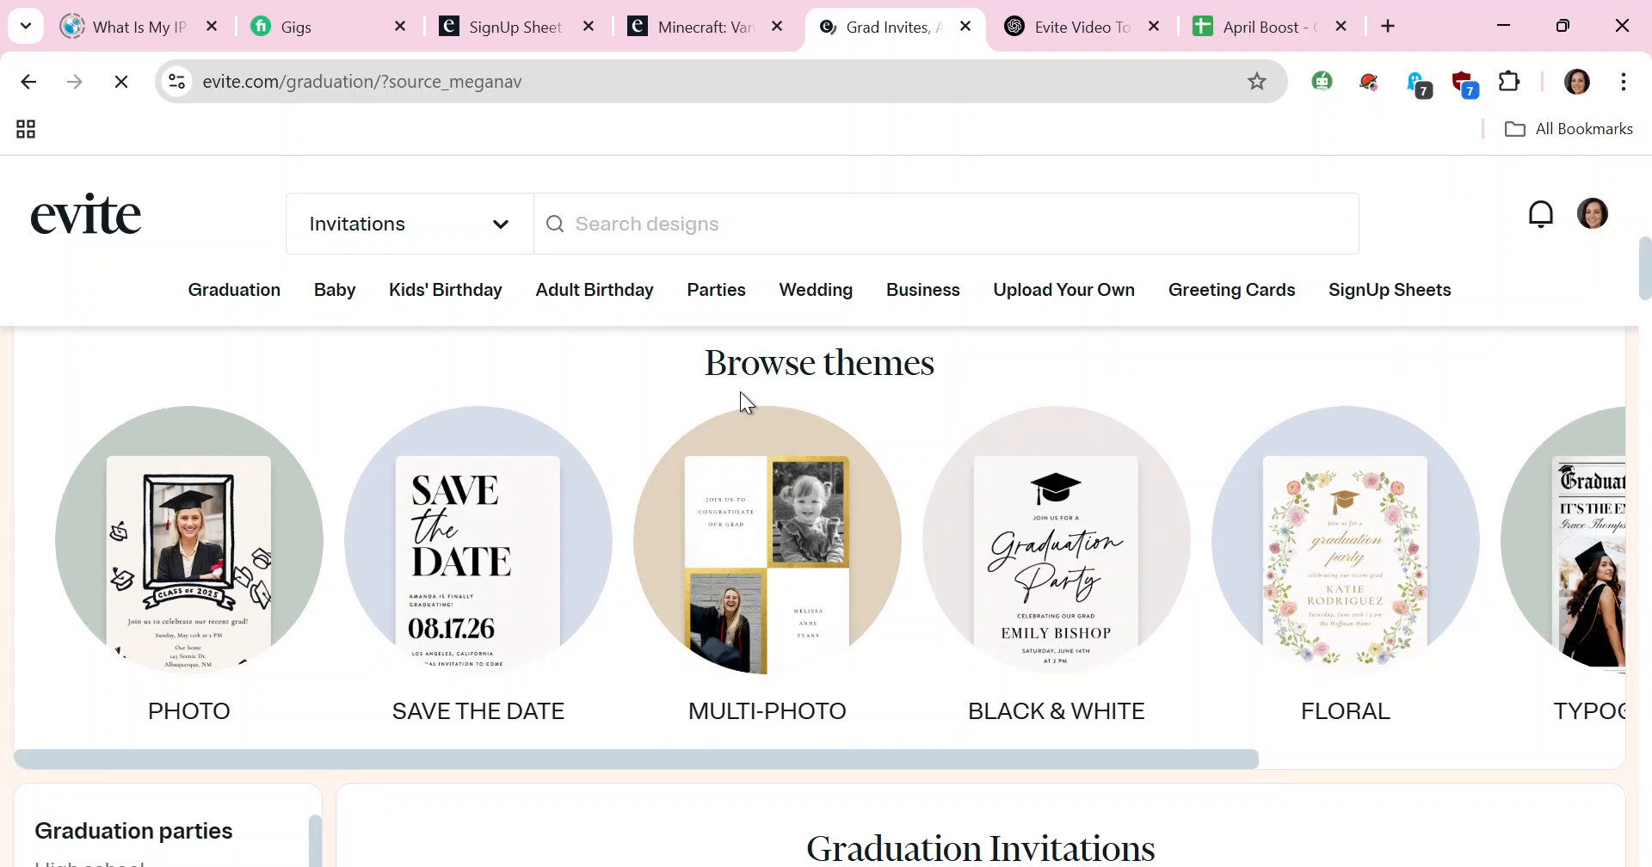
pyautogui.scroll(1, 688, 478)
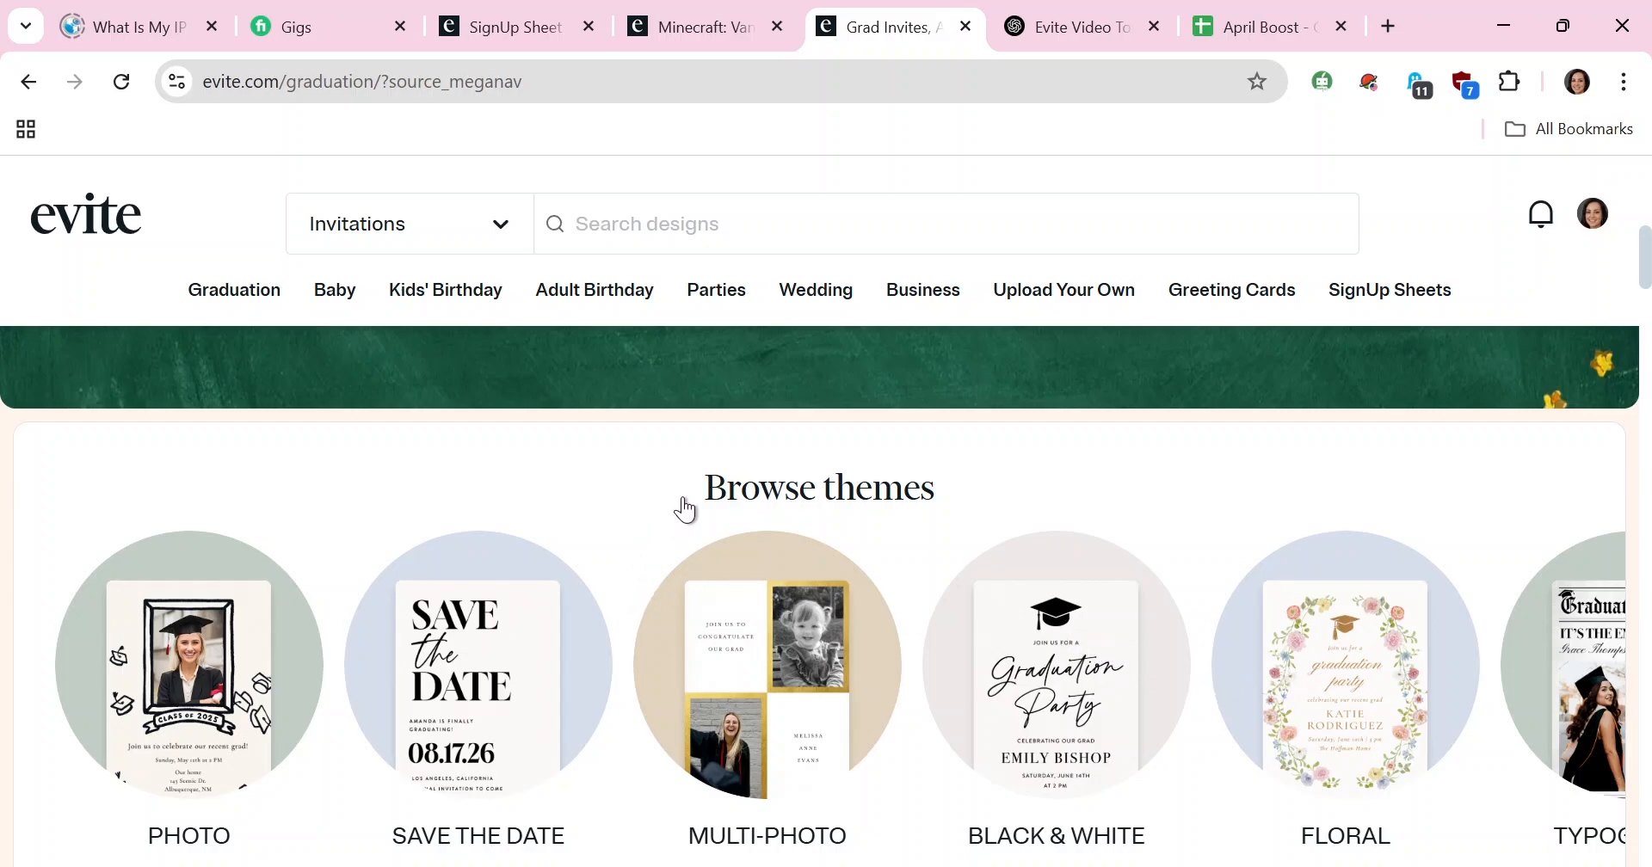
pyautogui.scroll(-10, 765, 469)
pyautogui.scroll(6, 765, 469)
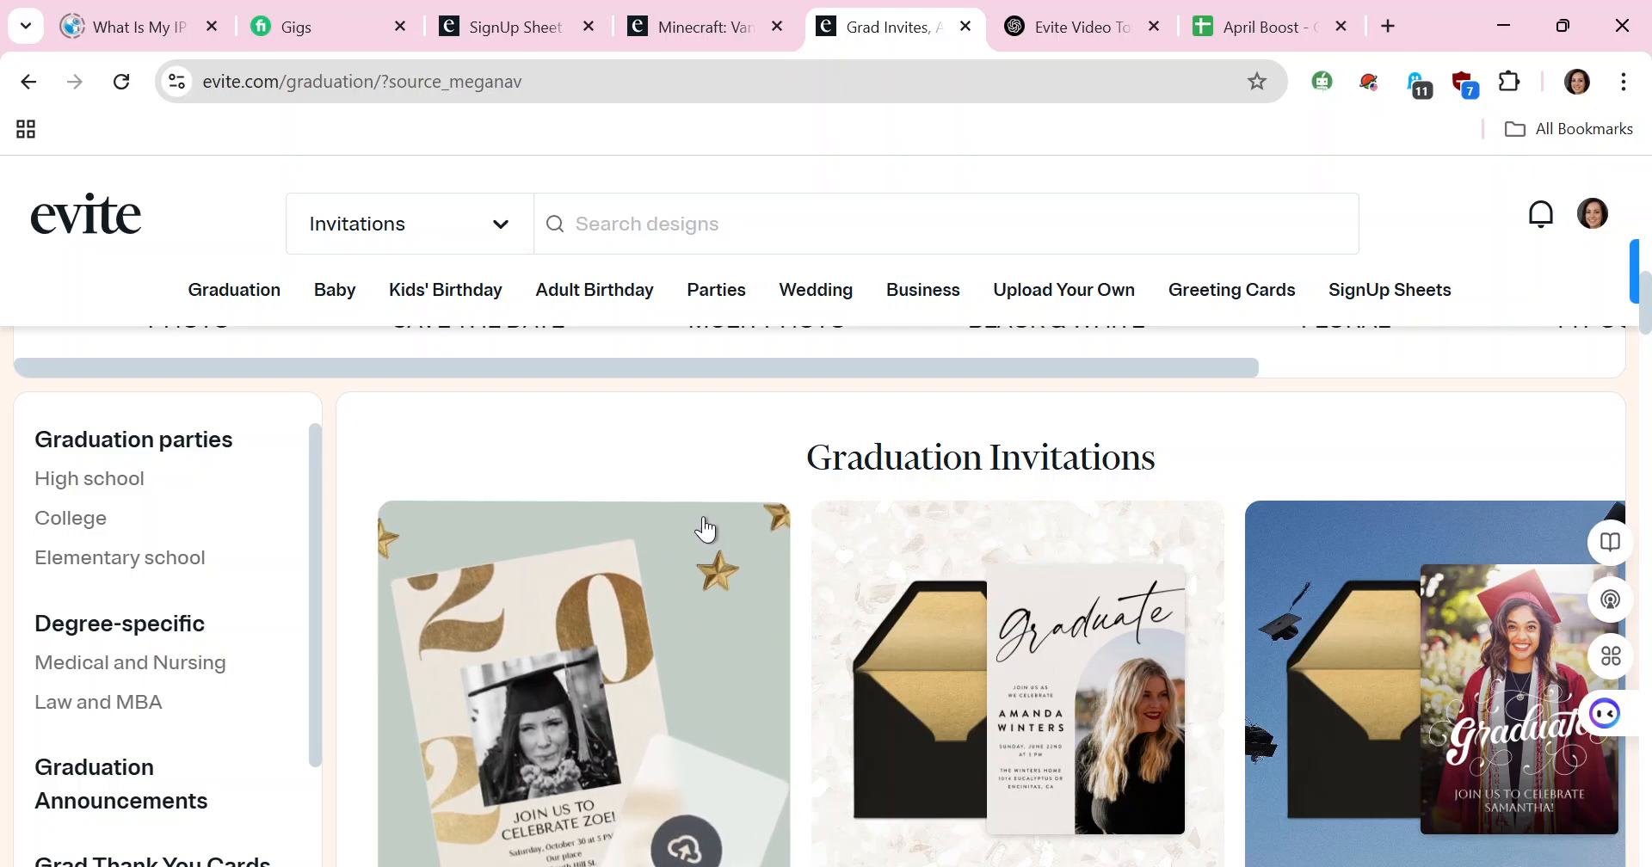
pyautogui.scroll(4, 706, 529)
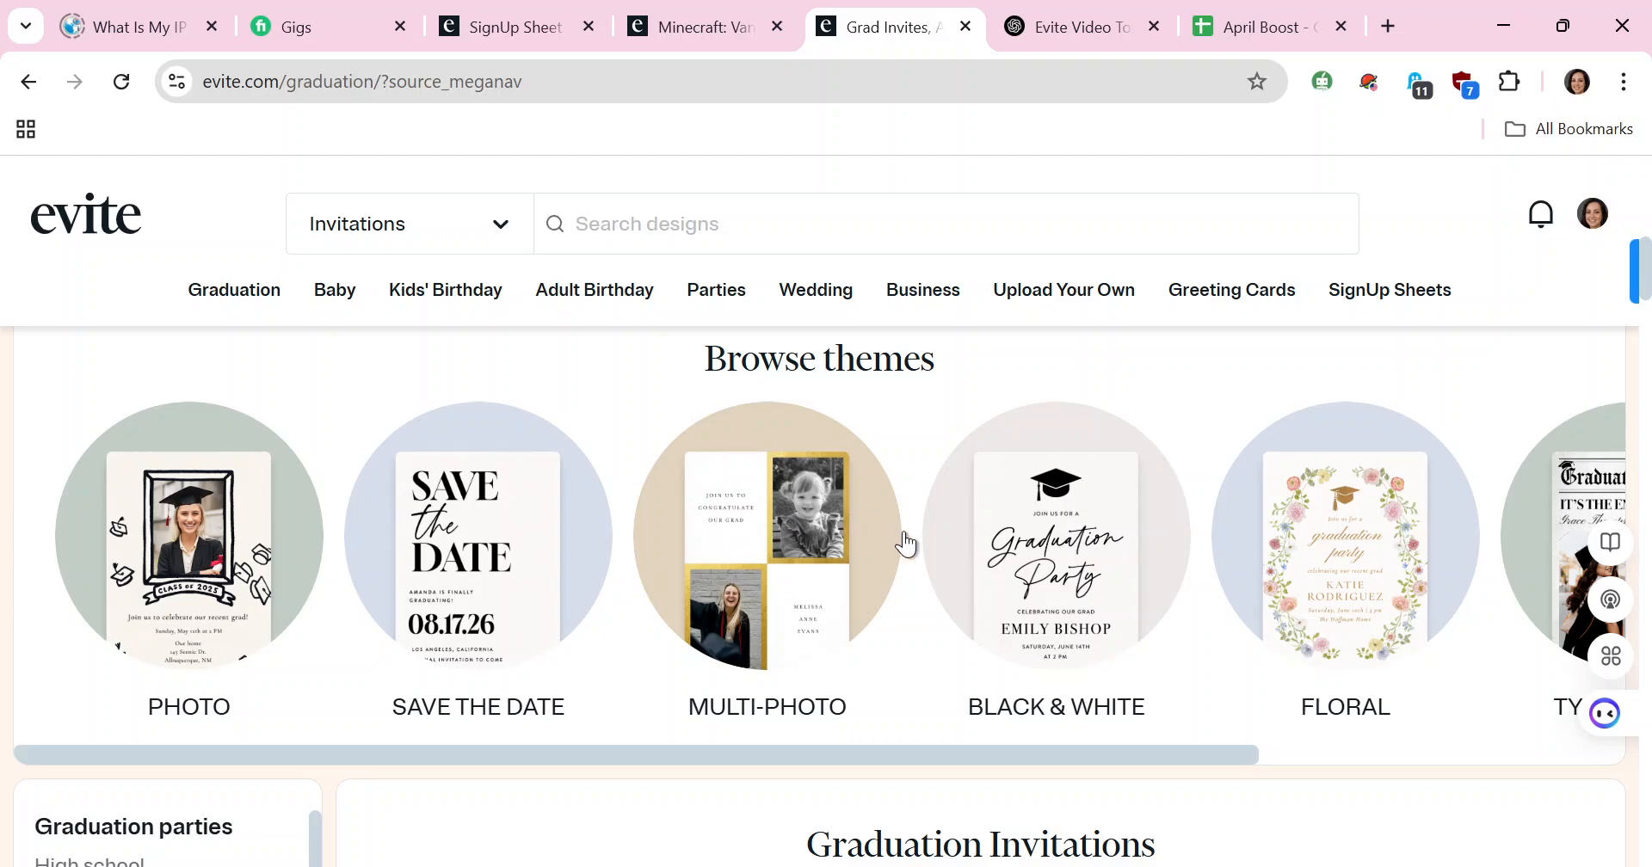
pyautogui.click(1060, 568)
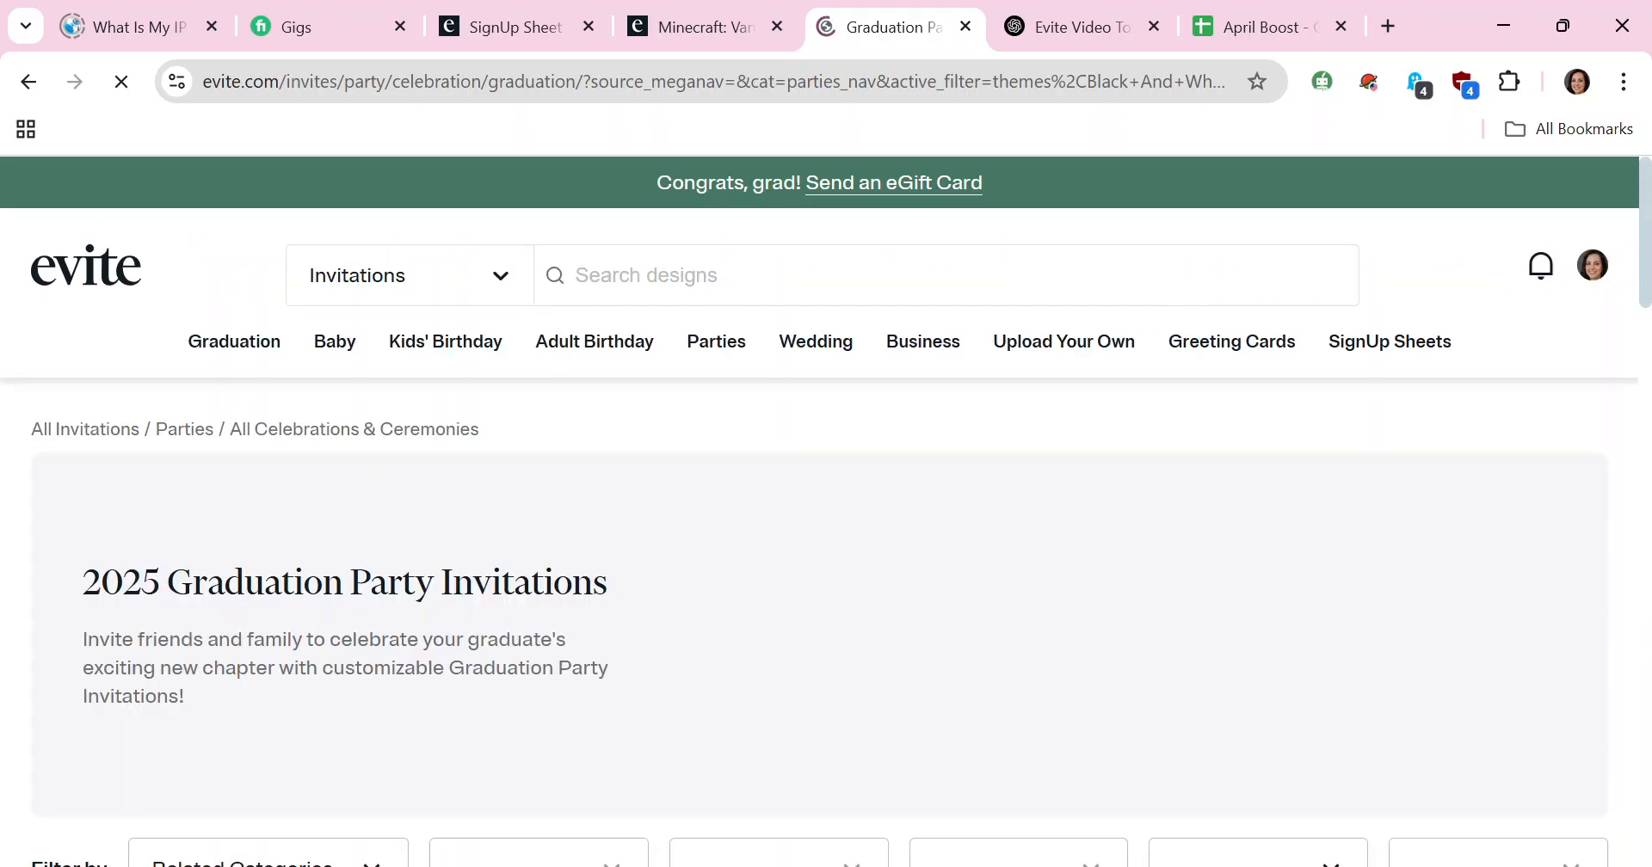
# Step: Choose the free graduation invitation with the large black 2025 numerals and keep the basic version instead of Premium
pyautogui.scroll(-4, 947, 483)
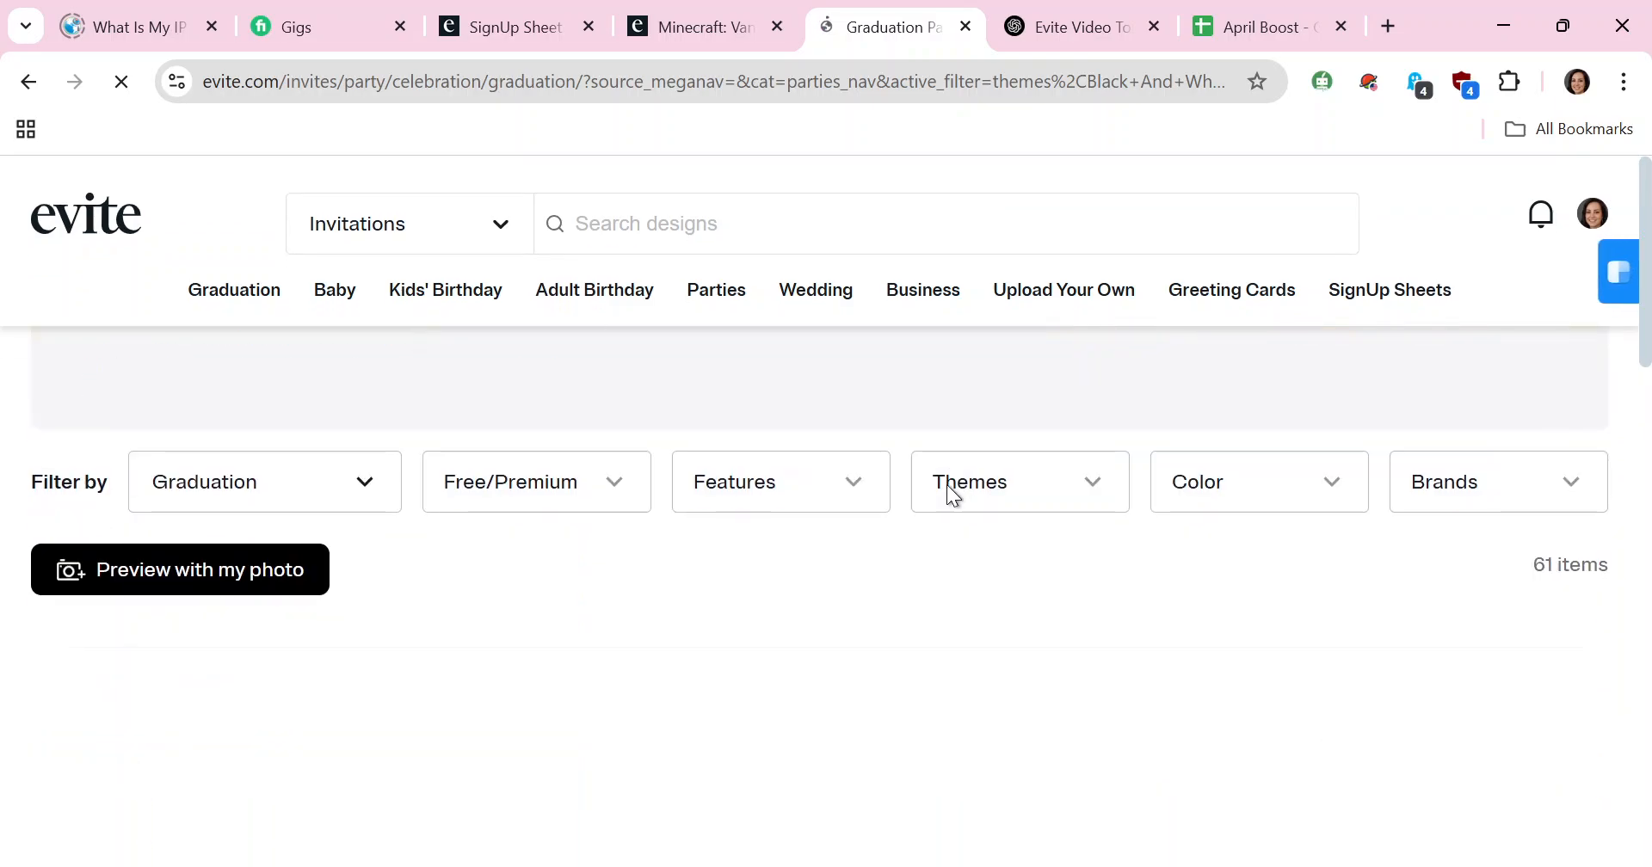
pyautogui.scroll(-2, 951, 483)
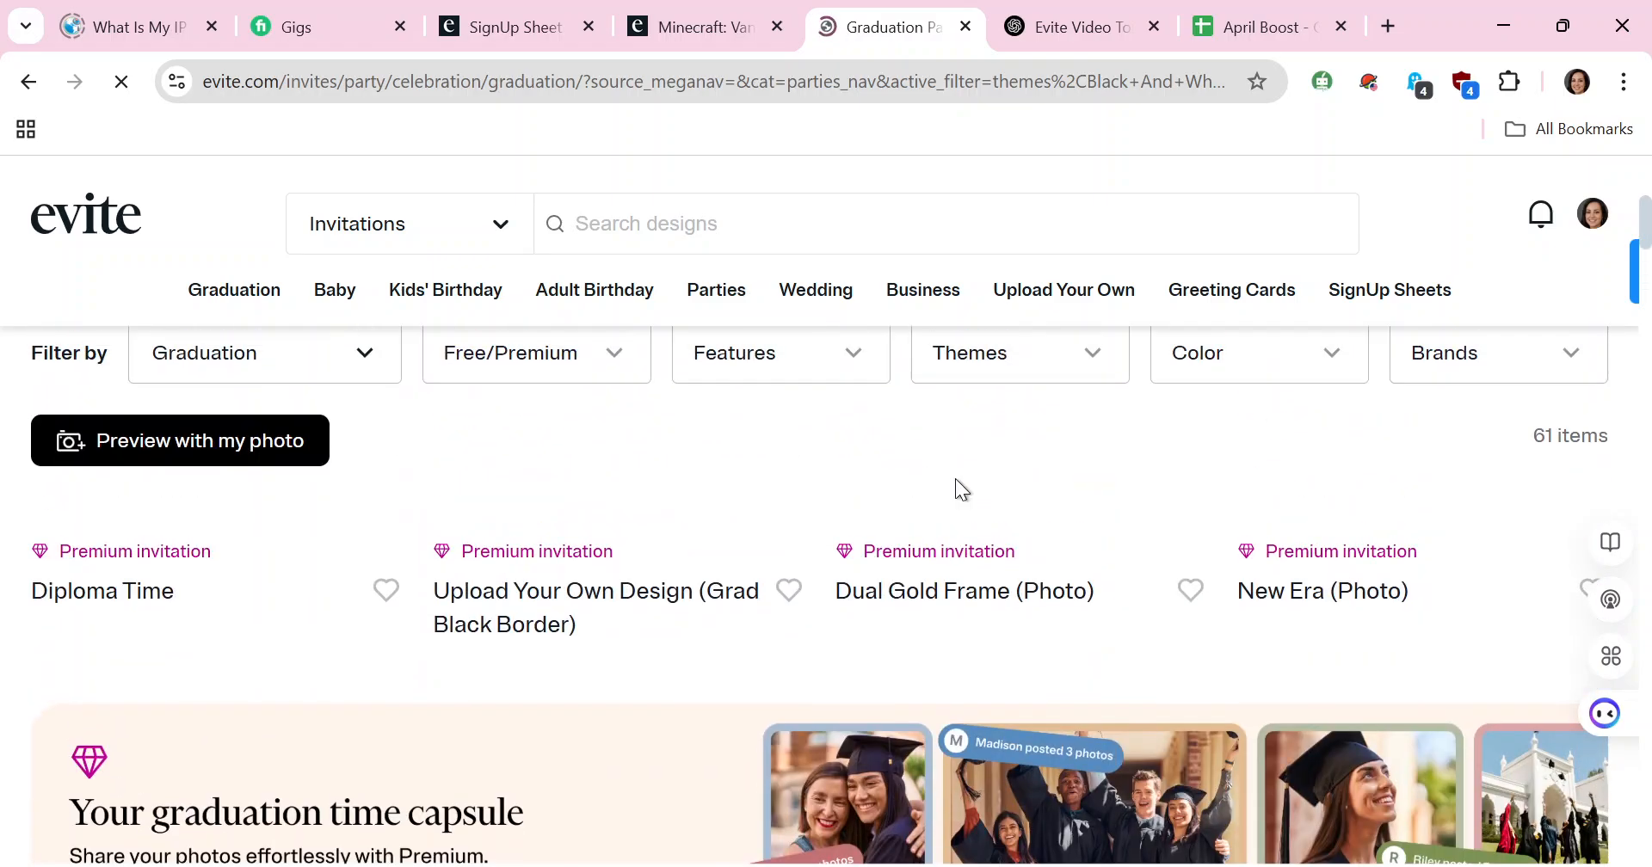
pyautogui.scroll(-3, 958, 492)
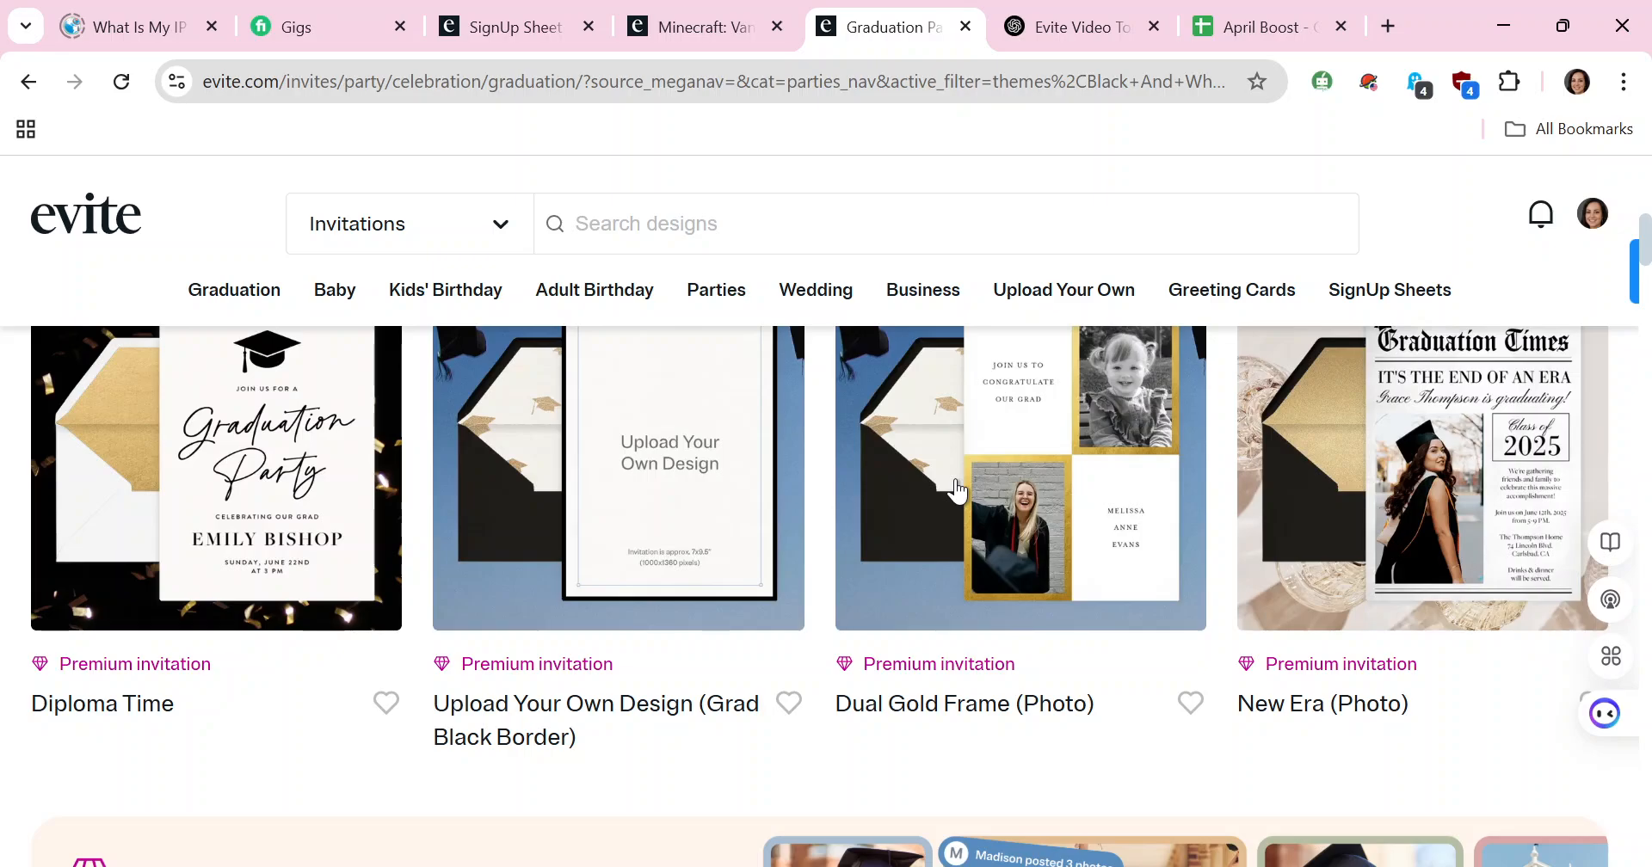
pyautogui.scroll(-5, 958, 492)
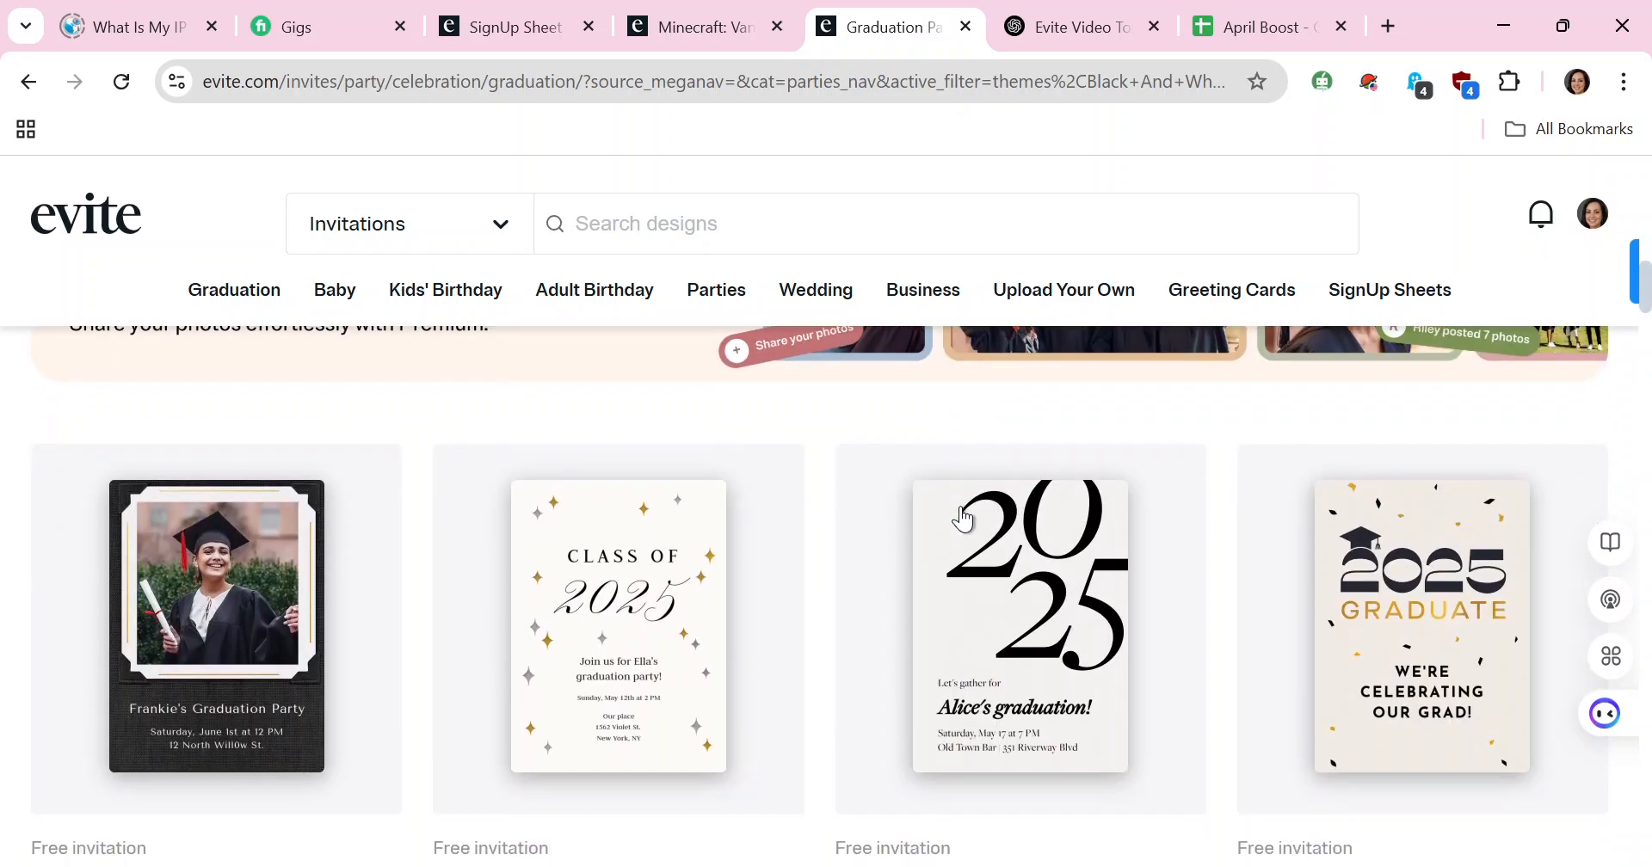
pyautogui.click(1000, 606)
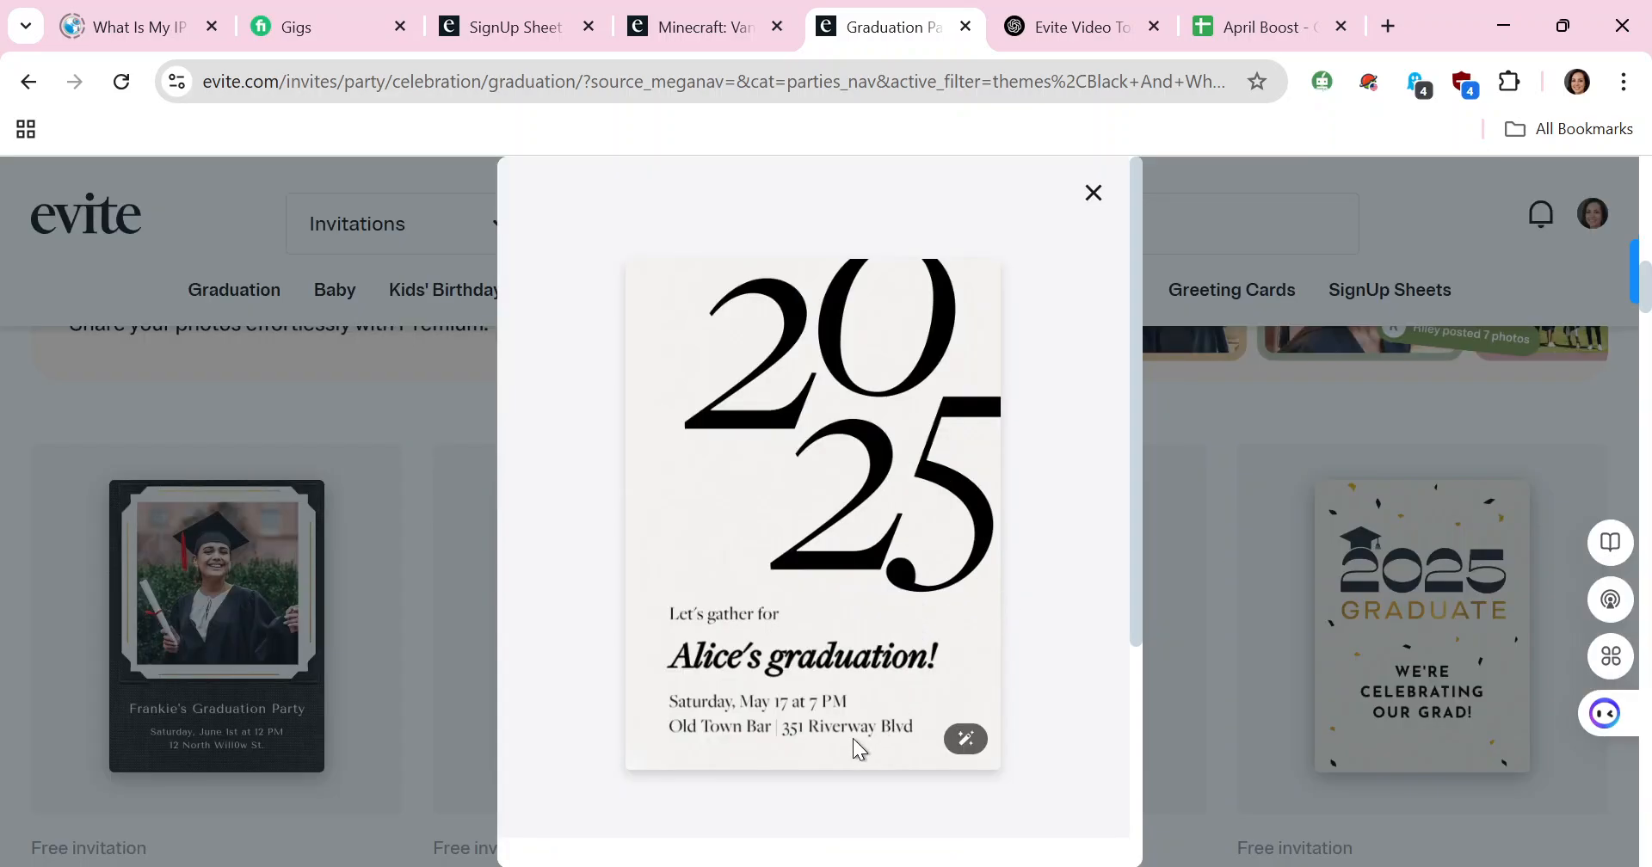
pyautogui.scroll(-4, 854, 740)
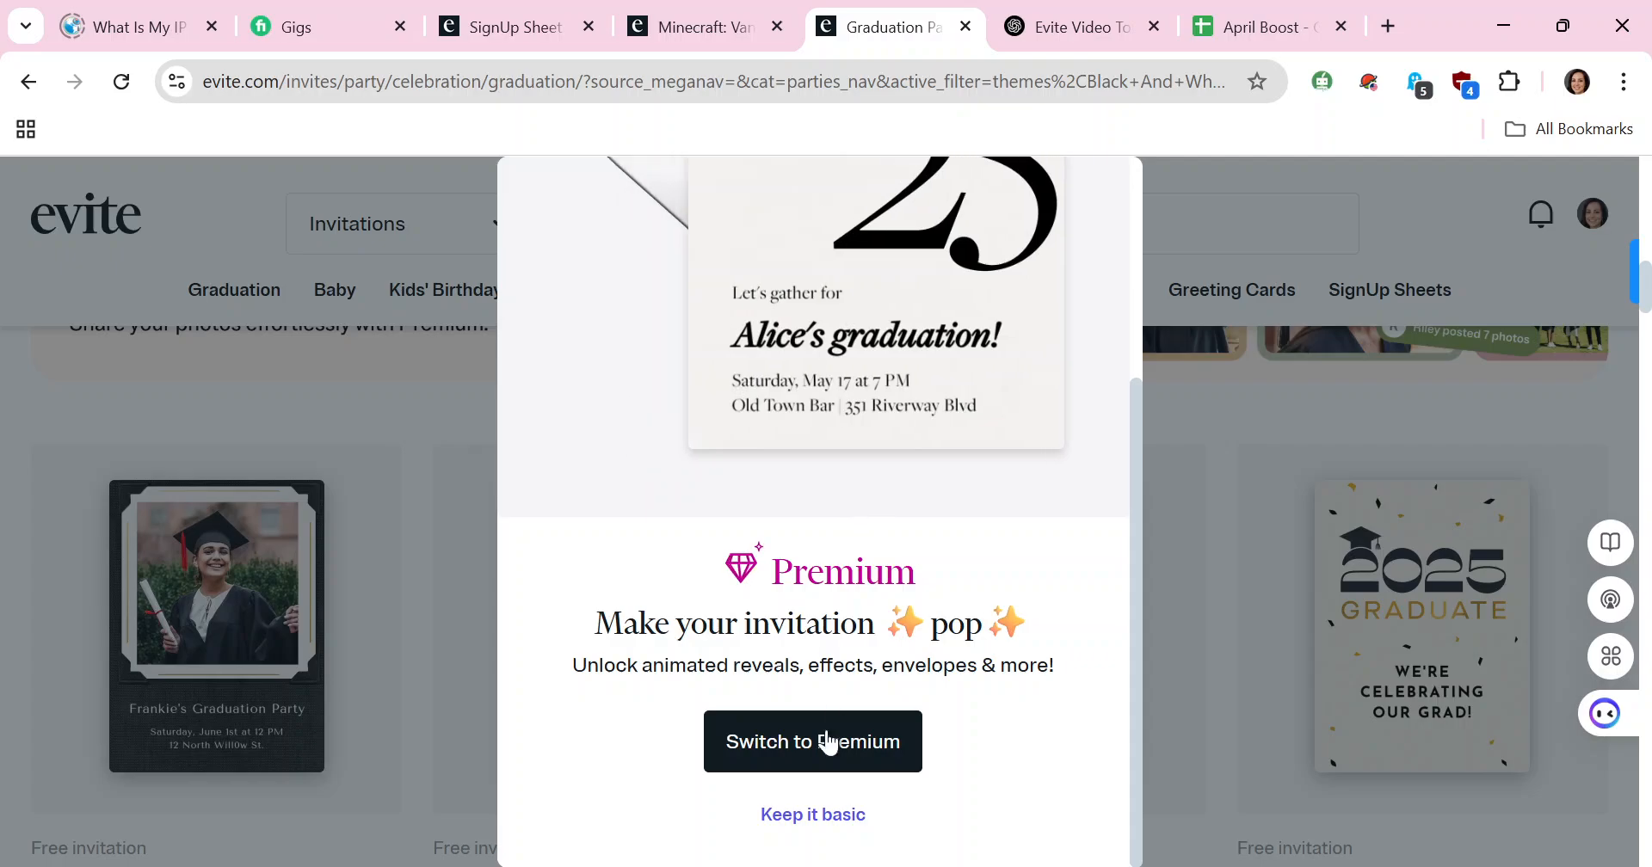
pyautogui.click(818, 817)
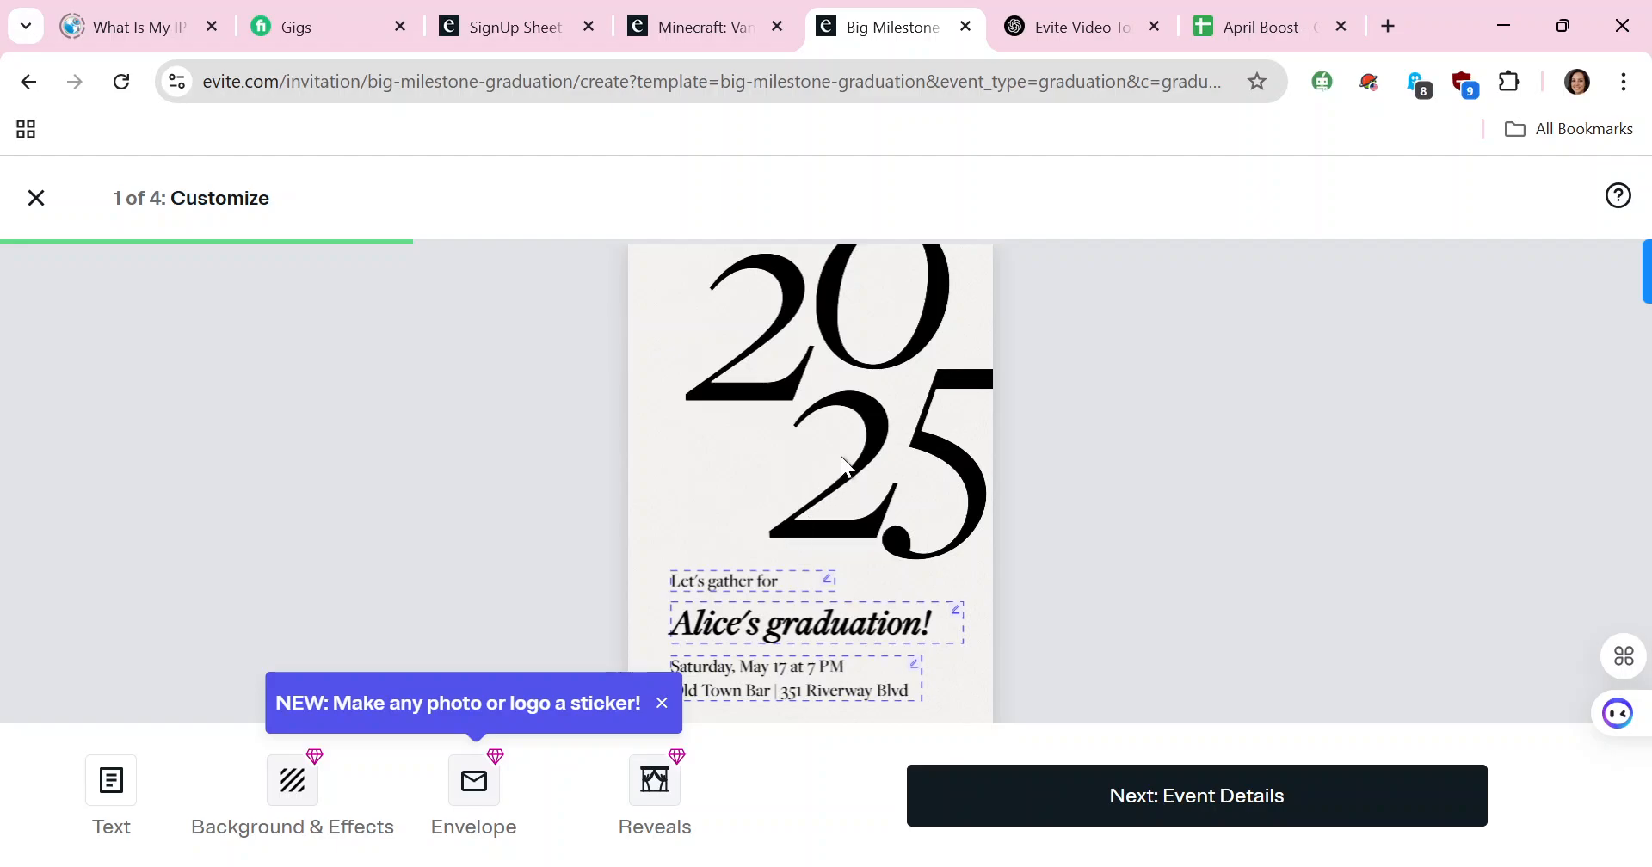
# Step: Replace the card's "Let's gather for" line with "Come, let's celebrate" followed by the graduate's first name
pyautogui.click(760, 585)
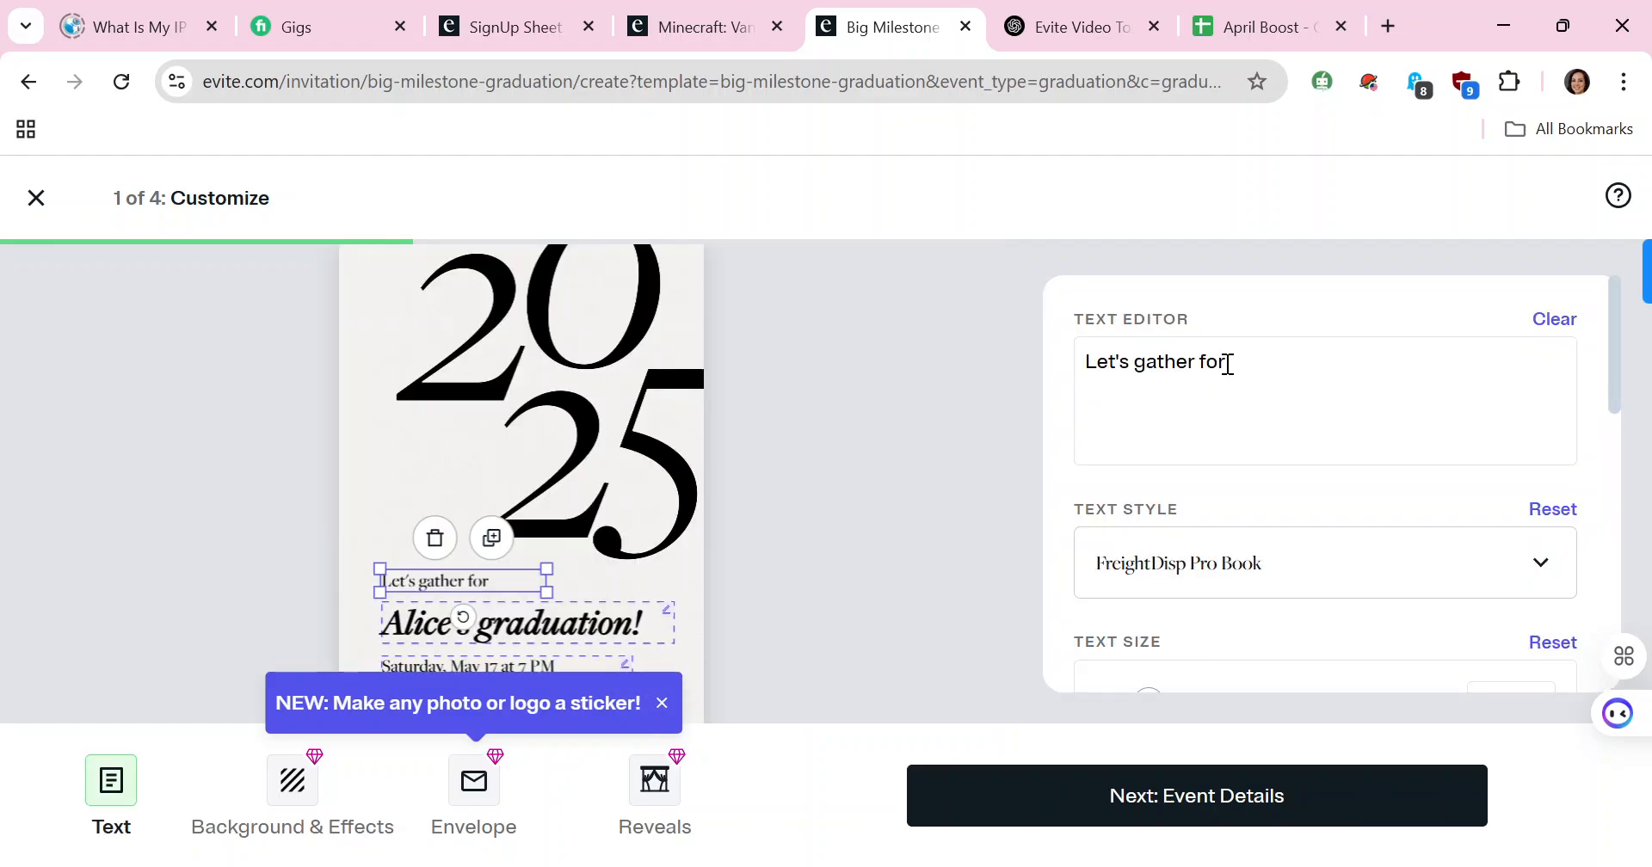
pyautogui.tripleClick(1227, 364)
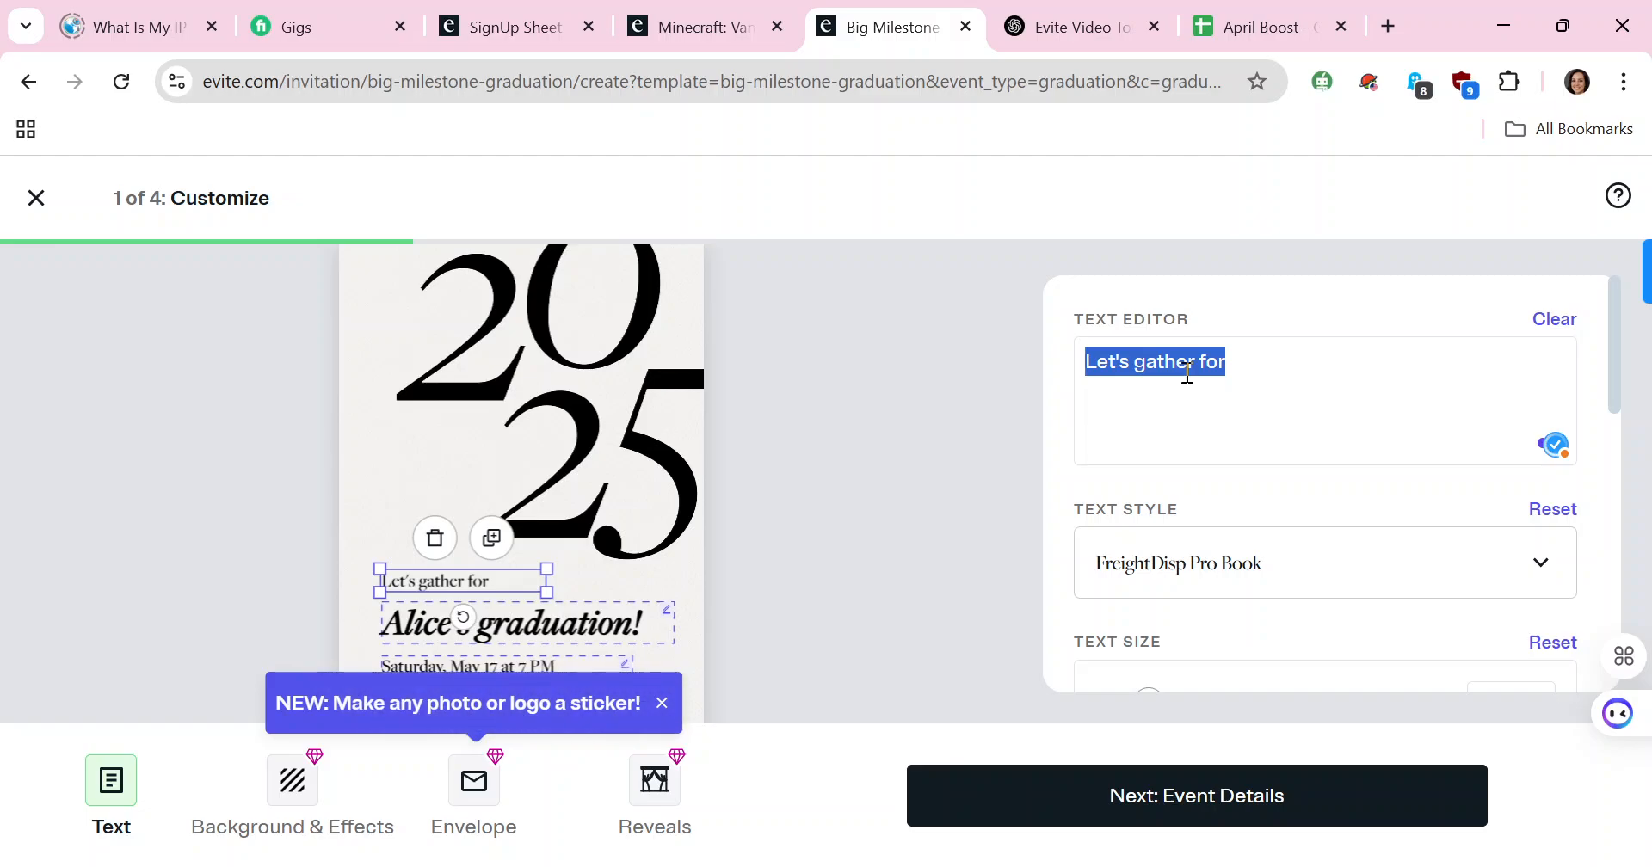
pyautogui.write('Come')
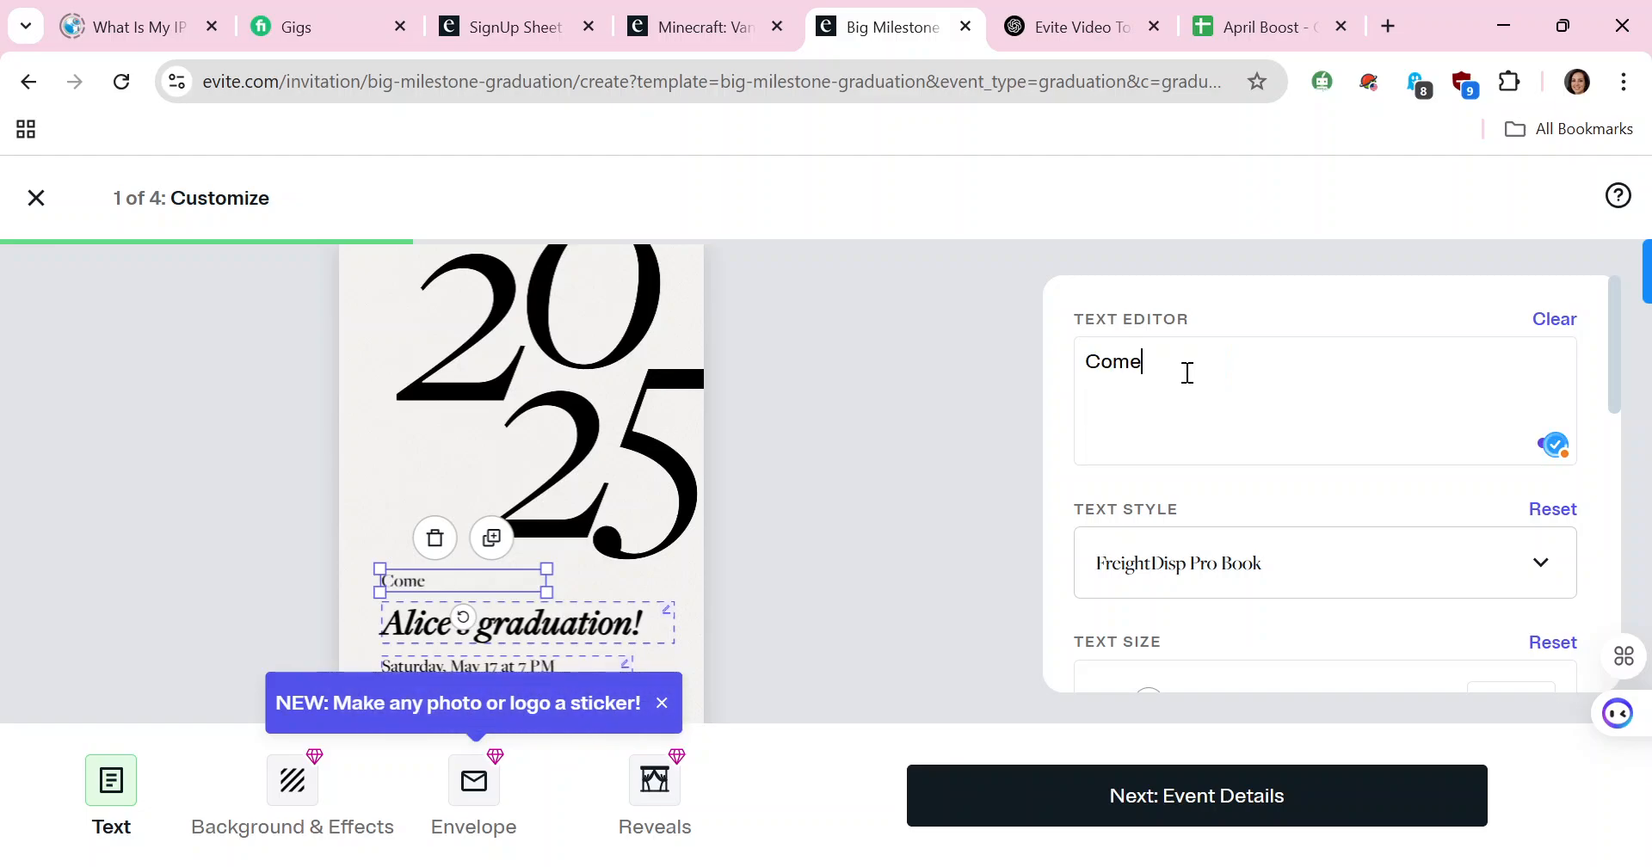
pyautogui.write(',')
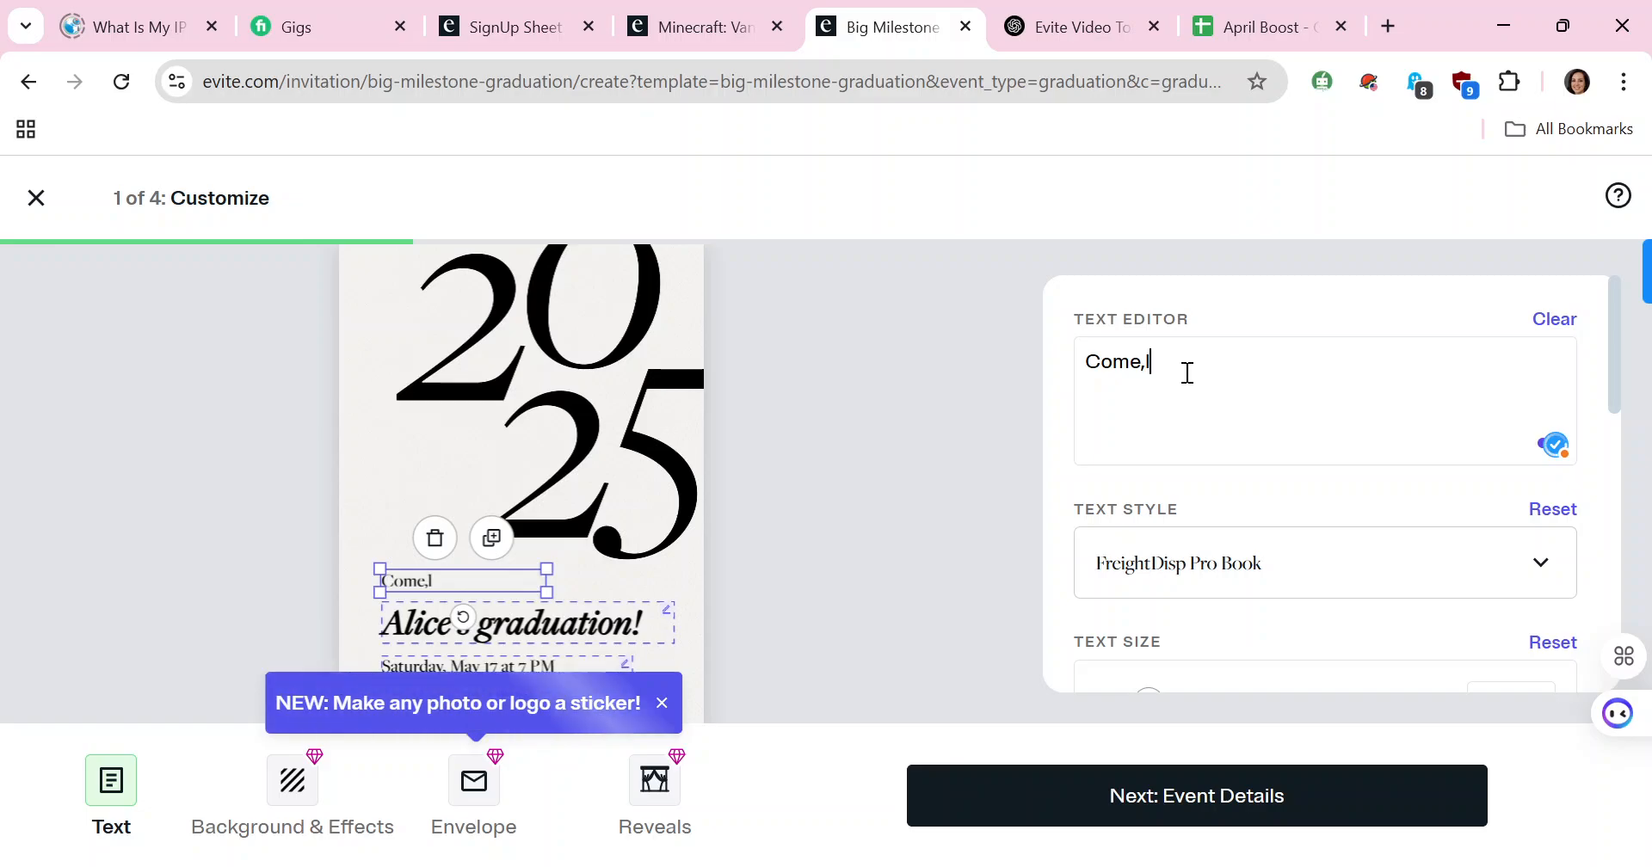
pyautogui.write("let's")
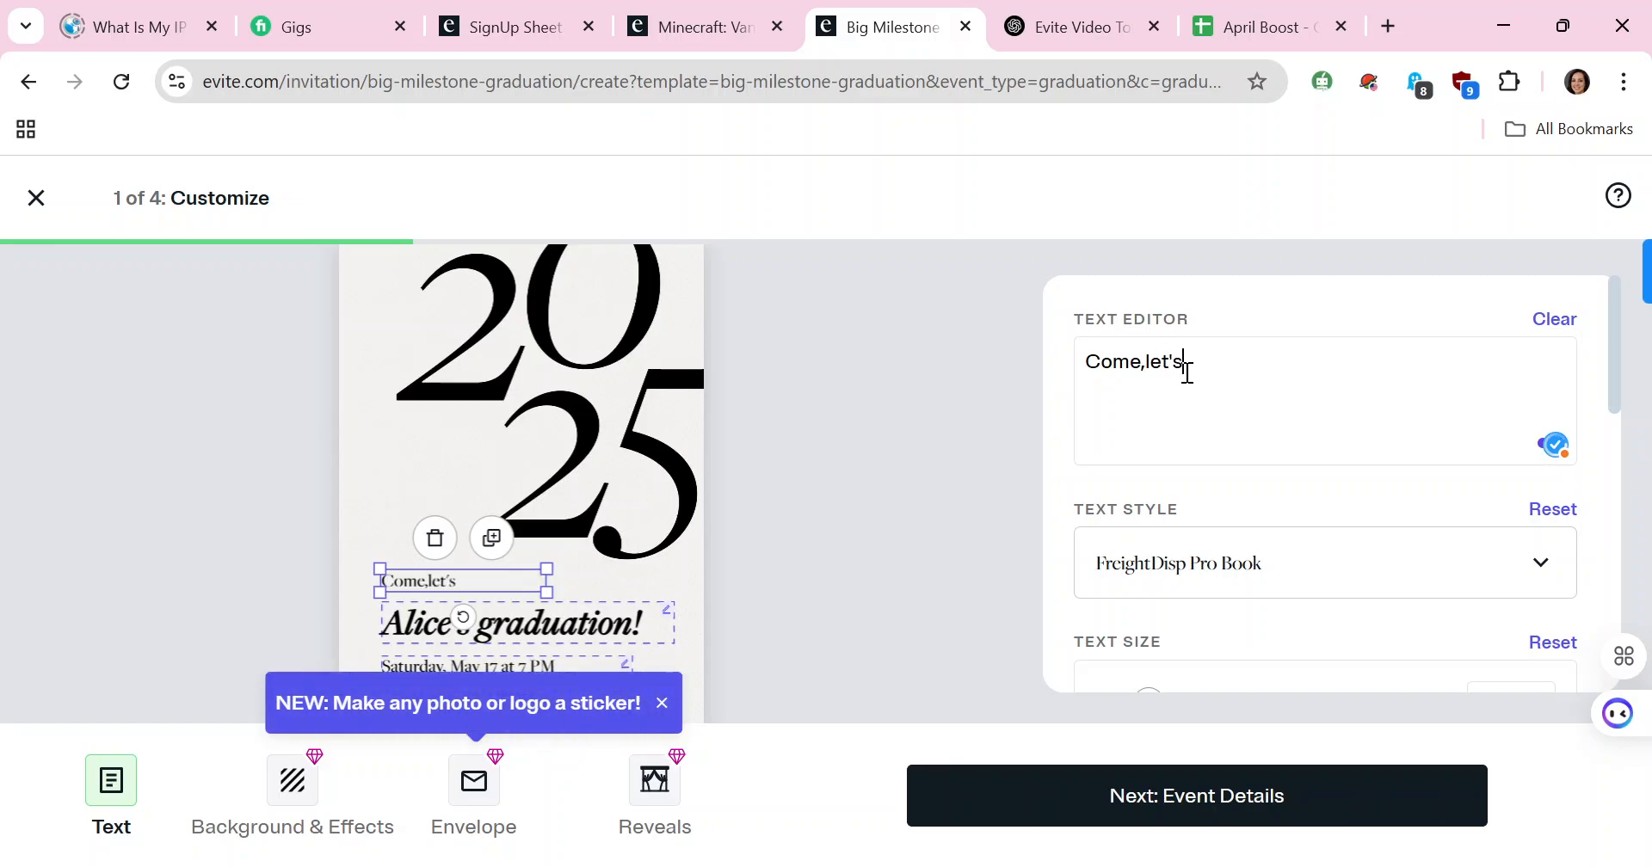
pyautogui.write(' celeb')
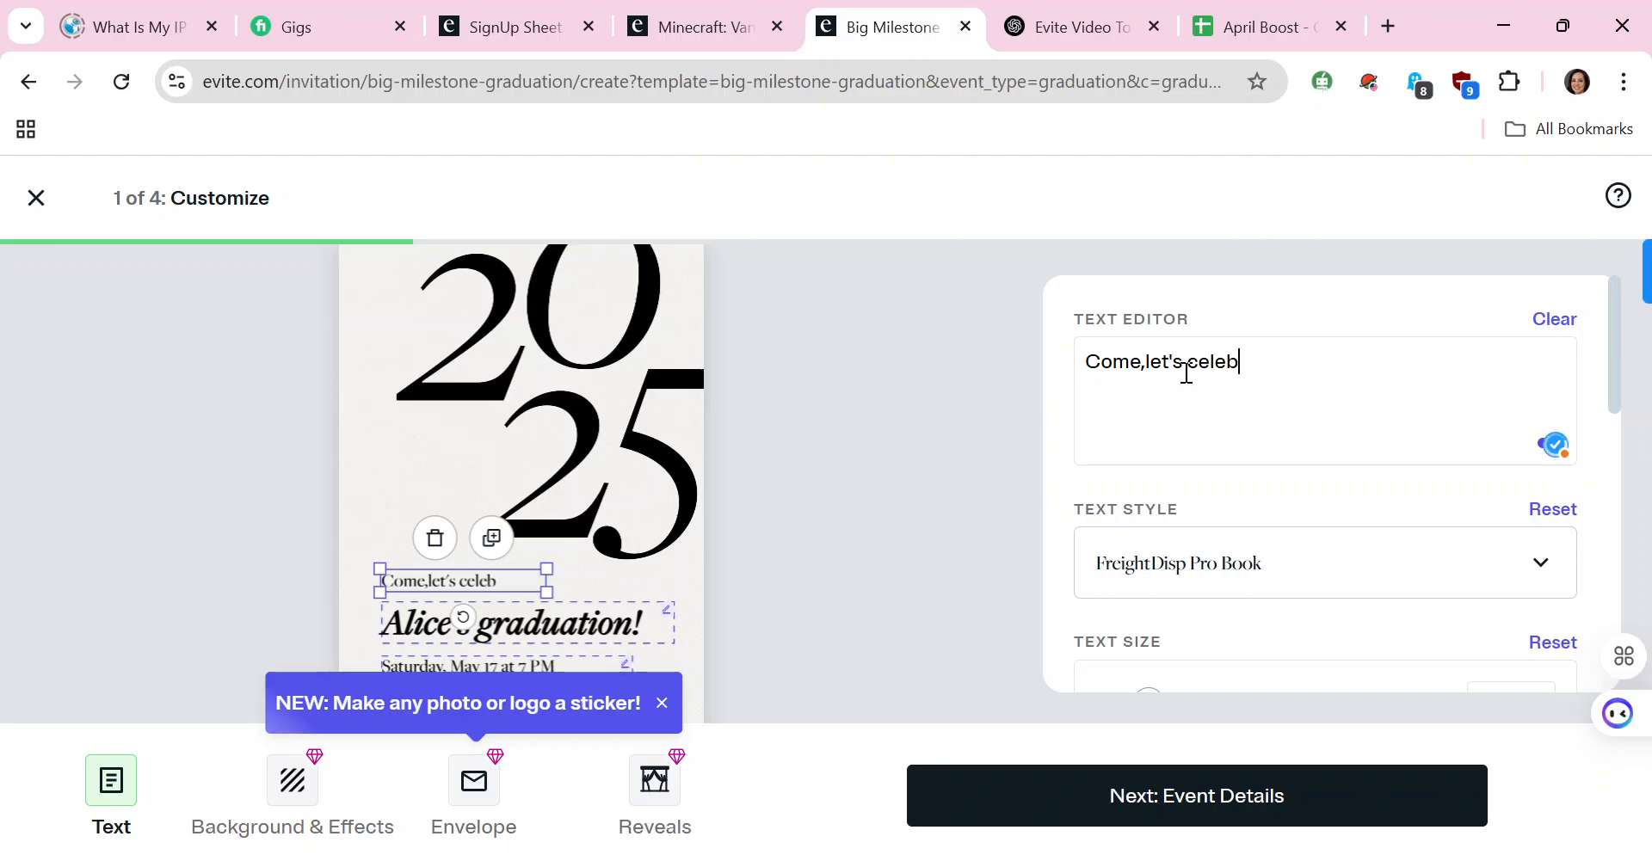
pyautogui.write('rate Ben')
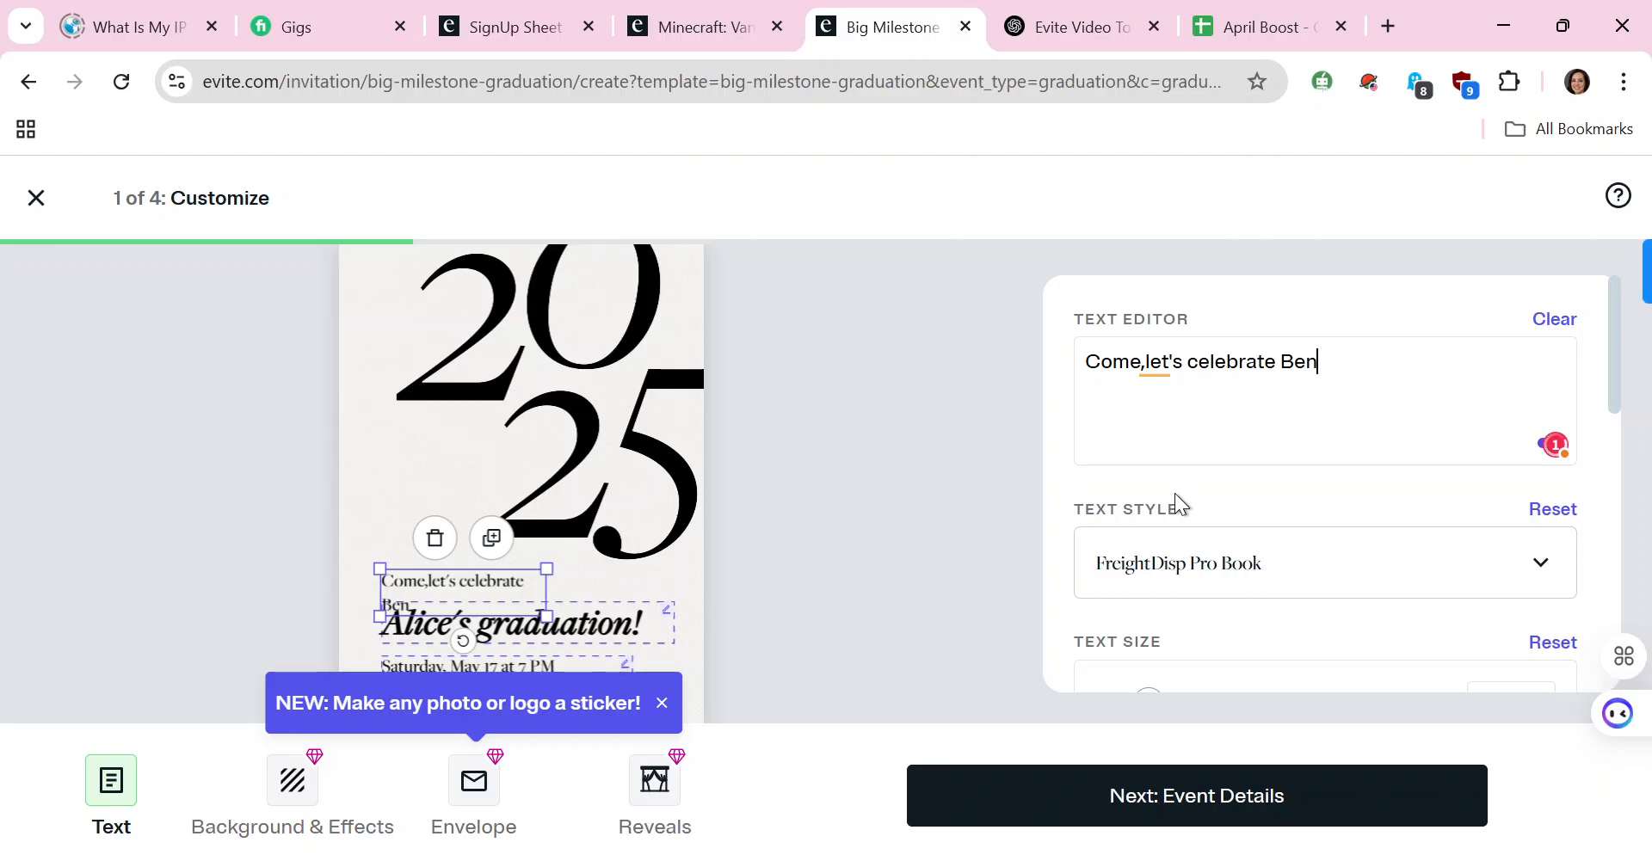
pyautogui.click(1147, 374)
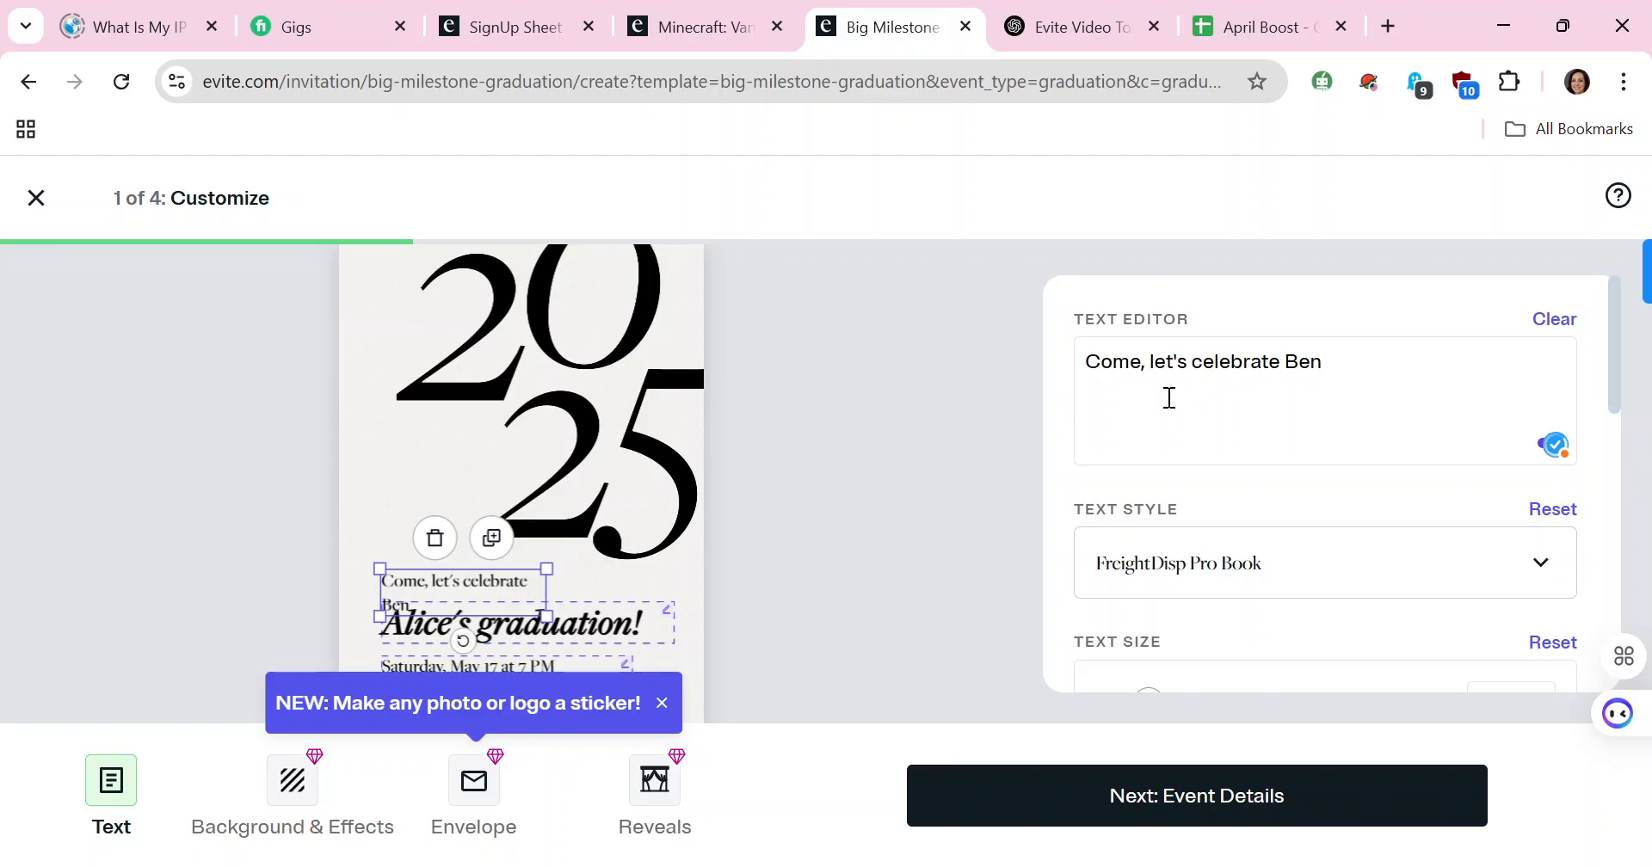
# Step: Check the card's graduation title and its date and venue text, and continue to the event details
pyautogui.click(606, 641)
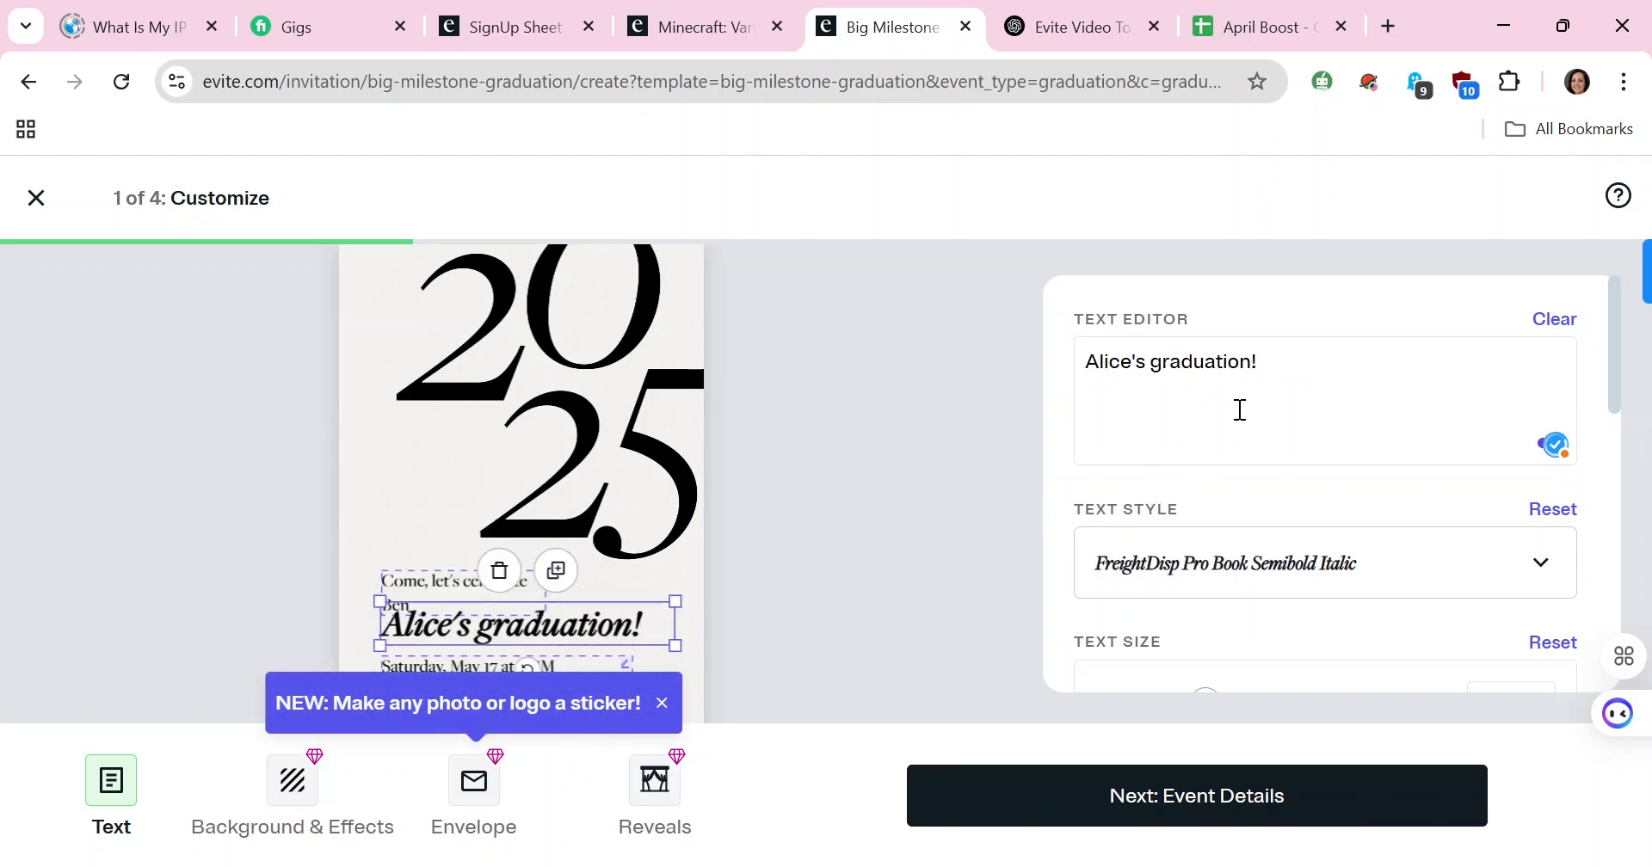
pyautogui.click(516, 665)
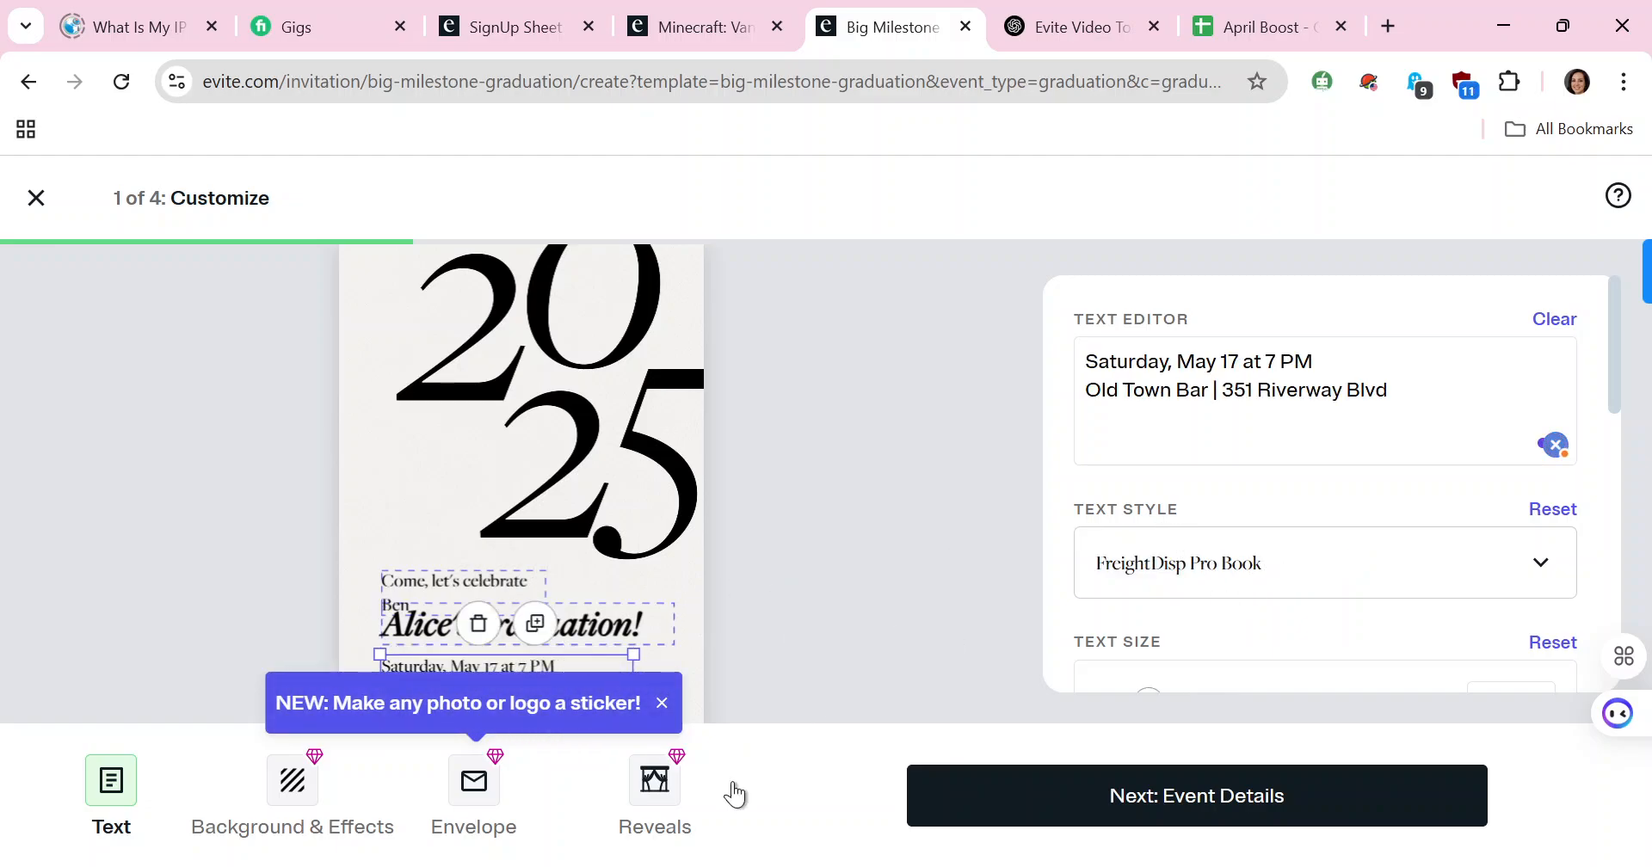
pyautogui.click(1103, 797)
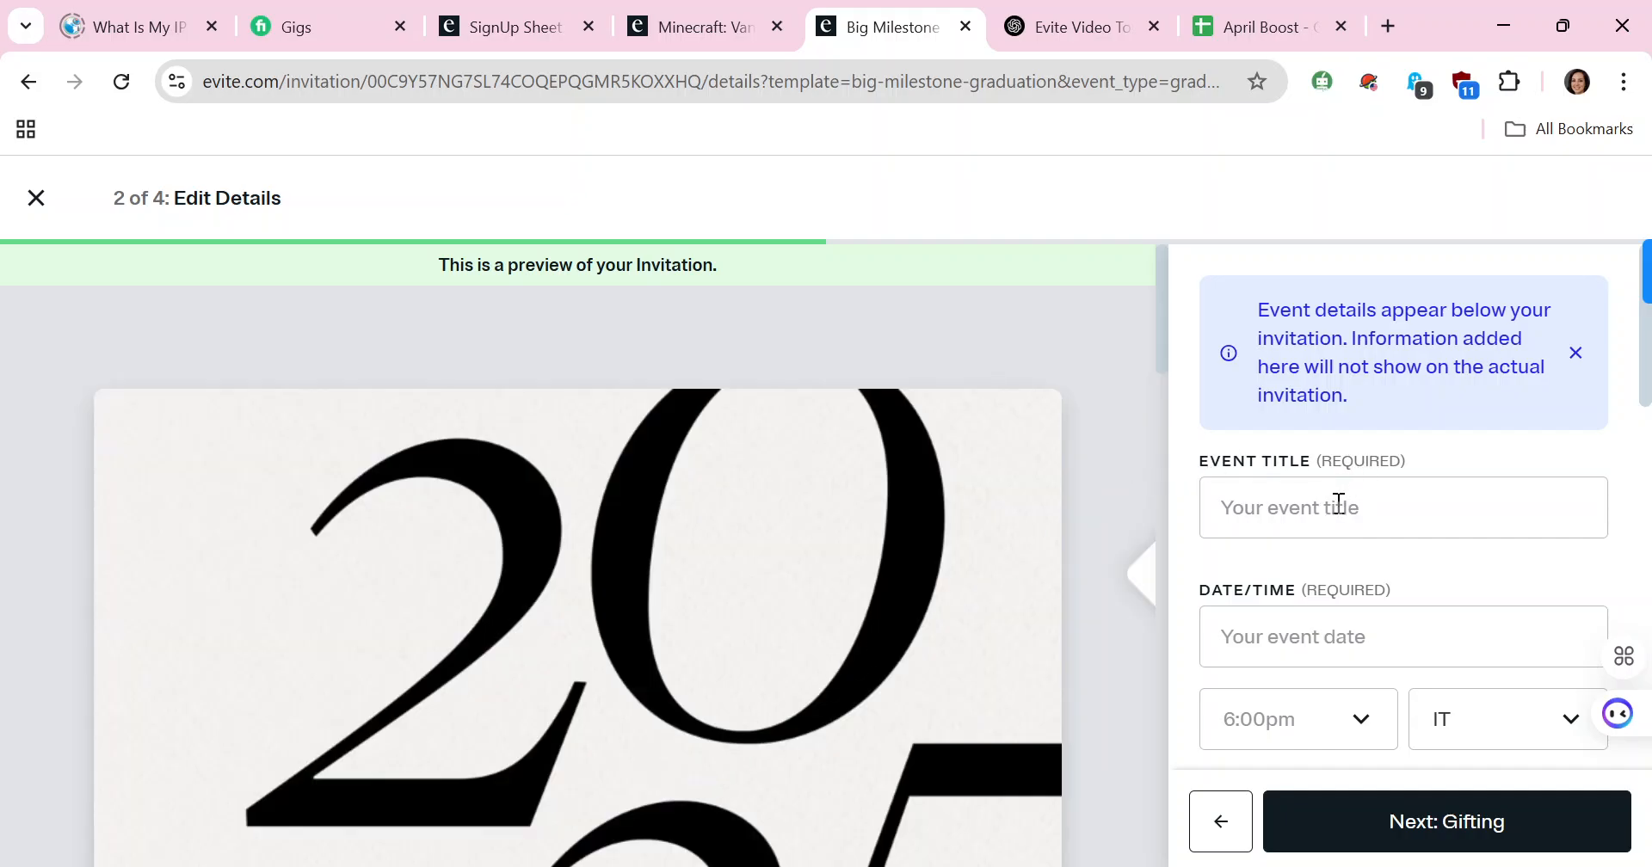
# Step: Enter "njcvgf" as the event title and set the event date to 05/29/2025
pyautogui.click(1339, 501)
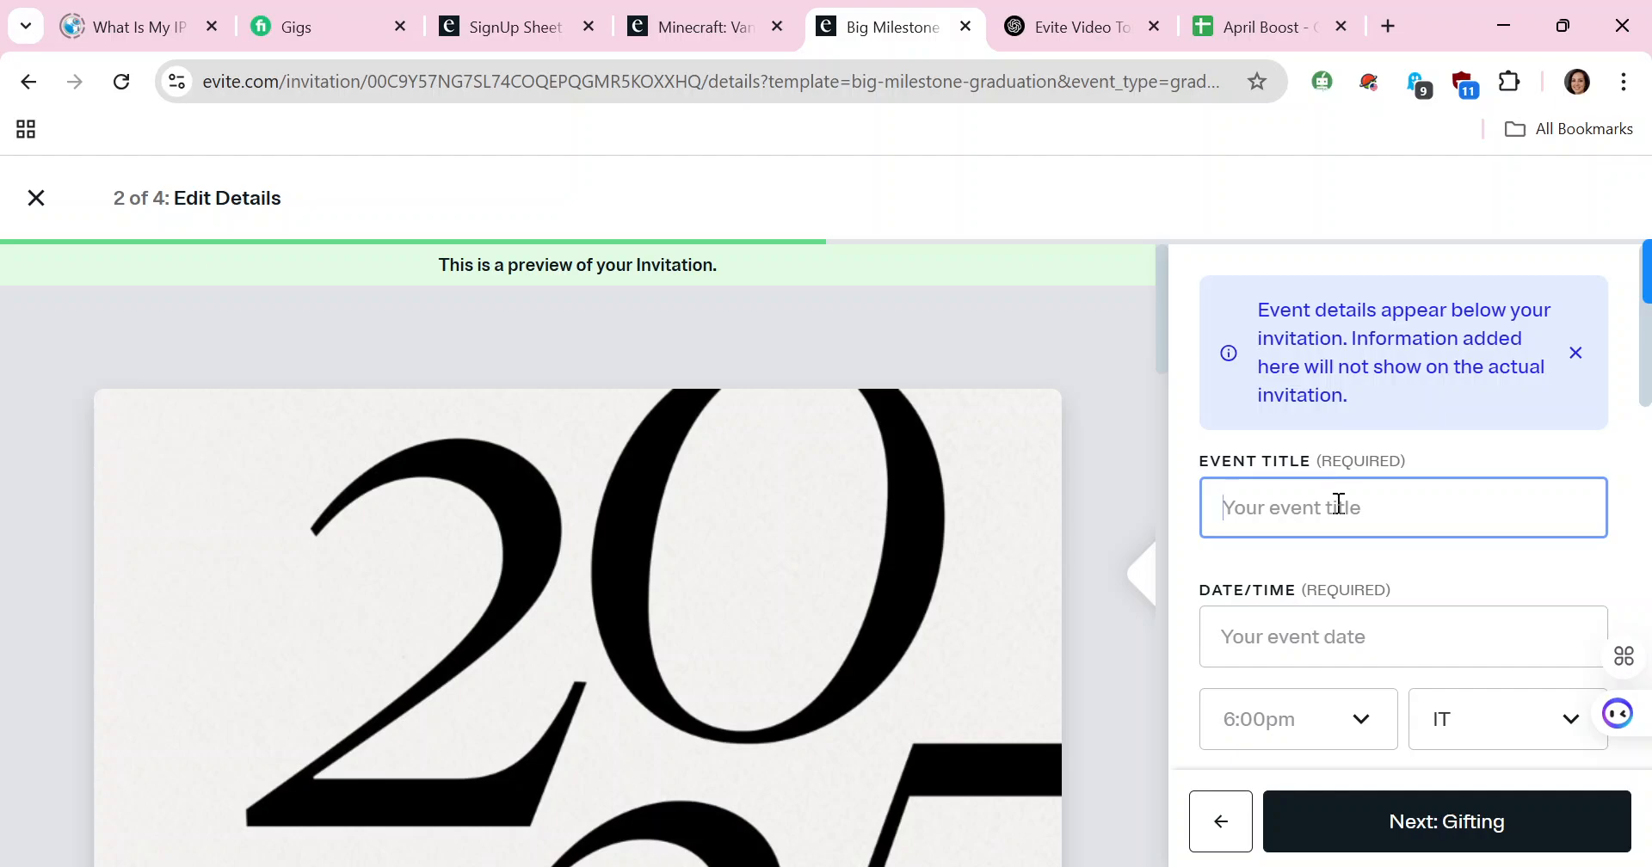
pyautogui.write('njcvgf')
pyautogui.click(1449, 633)
pyautogui.click(1466, 531)
pyautogui.scroll(-5, 1457, 694)
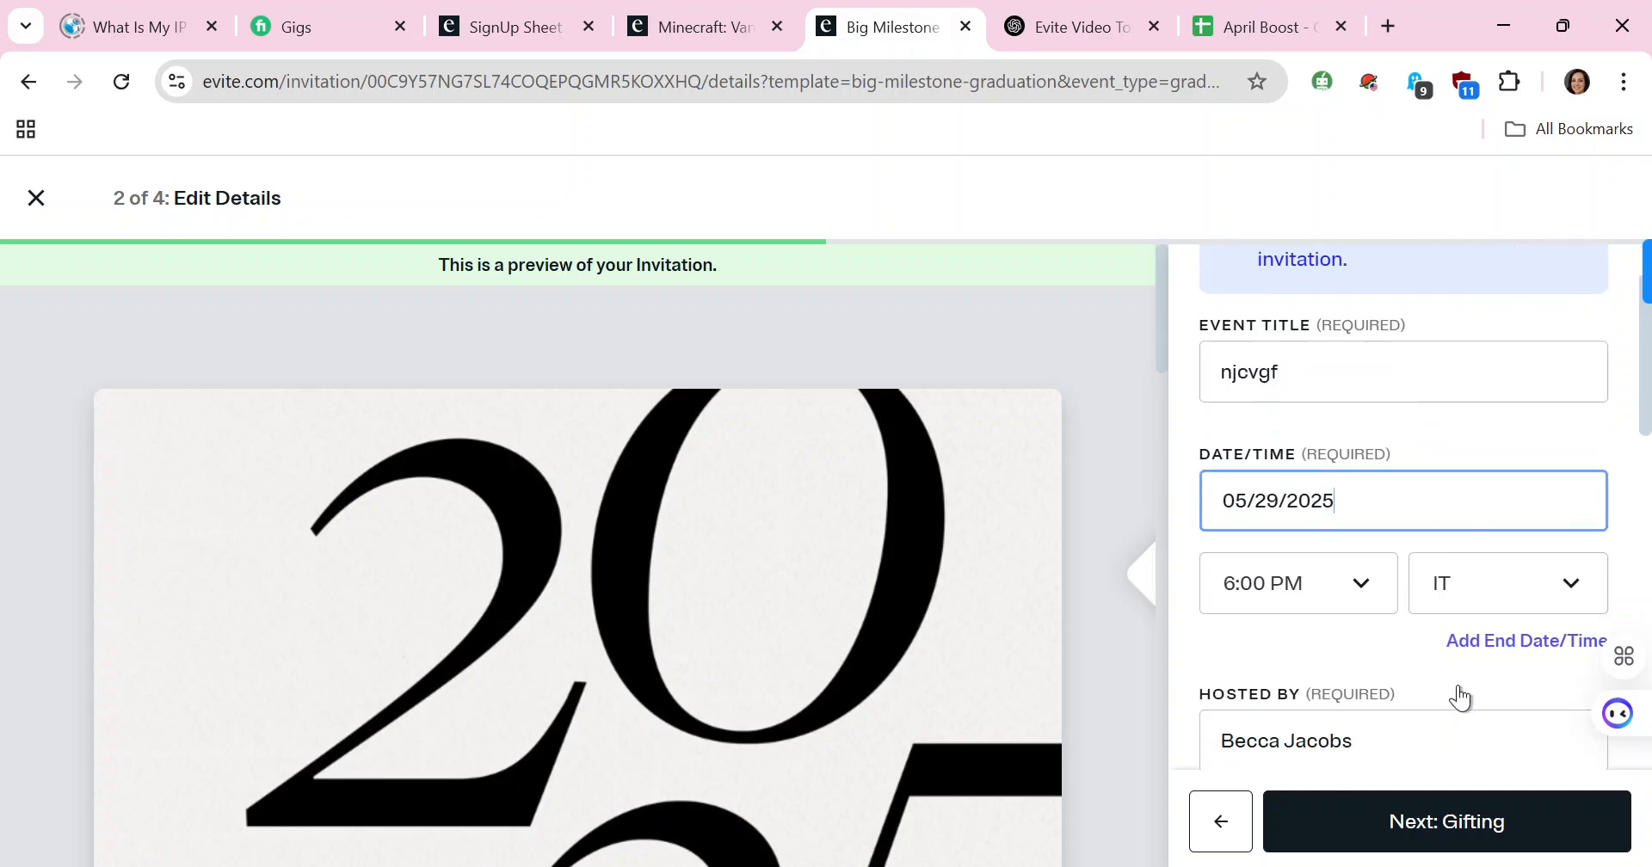
# Step: Leave the optional location, host note and add-ons at their defaults, and continue through the gifting options to the review
pyautogui.scroll(-3, 1402, 516)
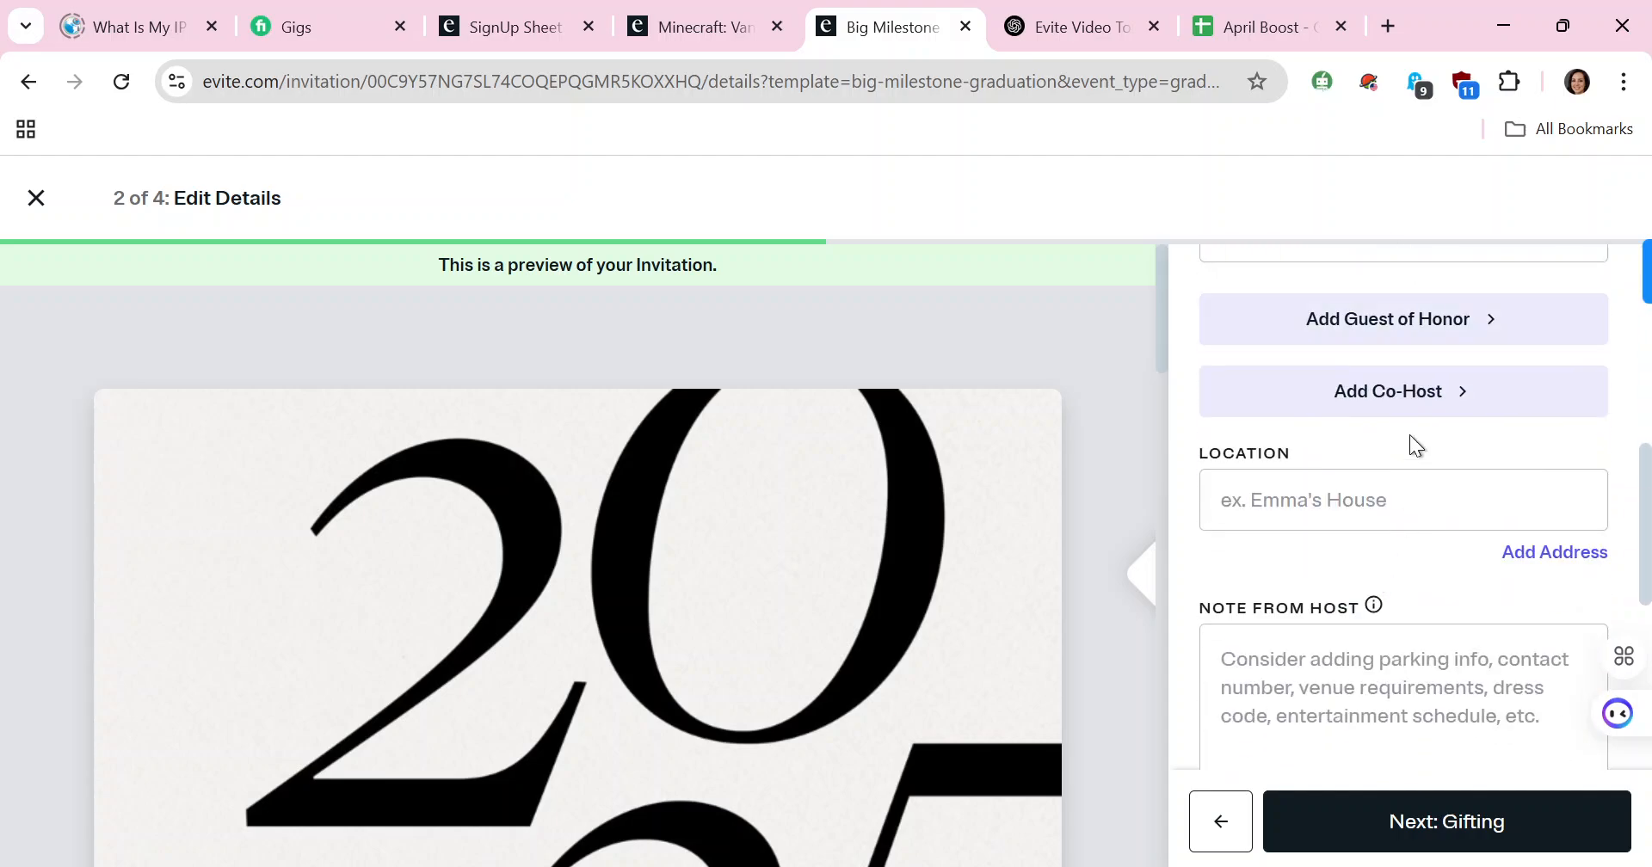
pyautogui.scroll(-1, 1421, 619)
pyautogui.scroll(-2, 1420, 618)
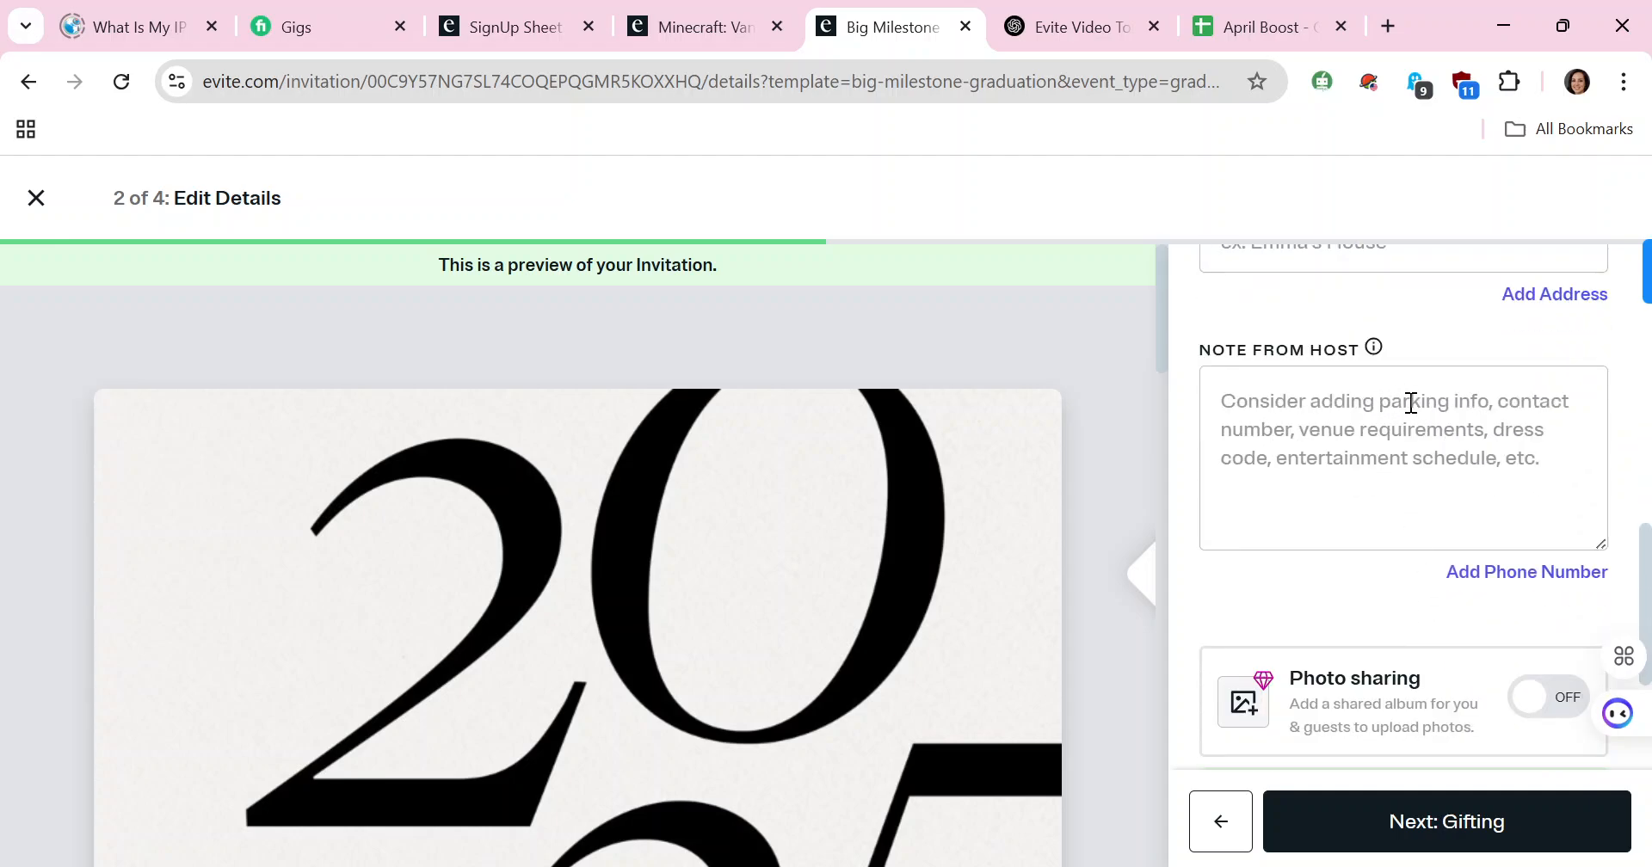
pyautogui.scroll(-3, 1435, 437)
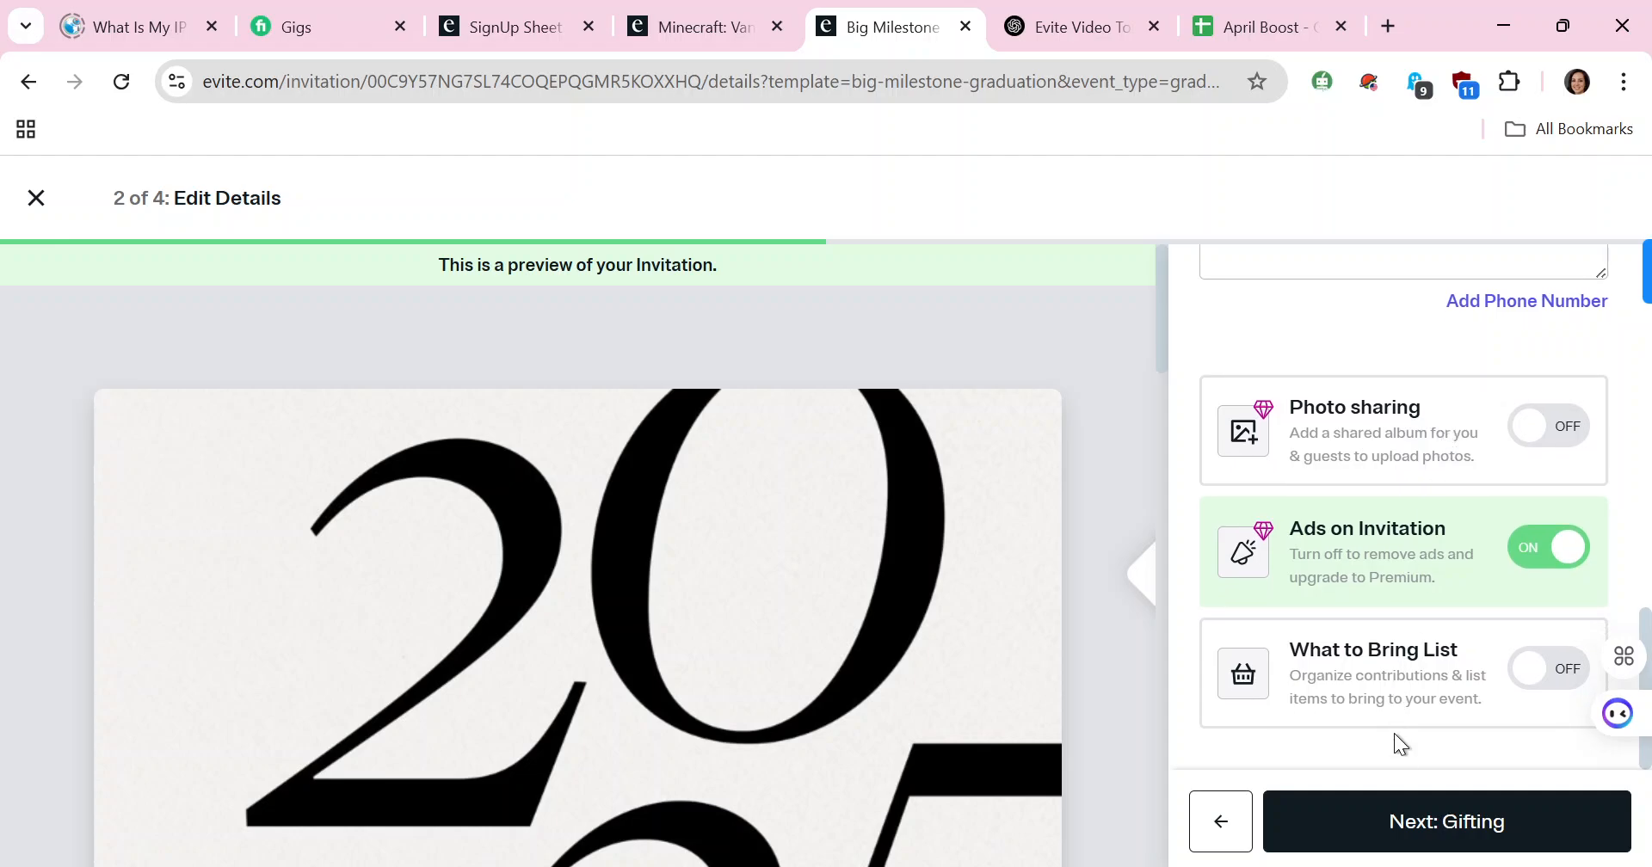
pyautogui.click(1458, 824)
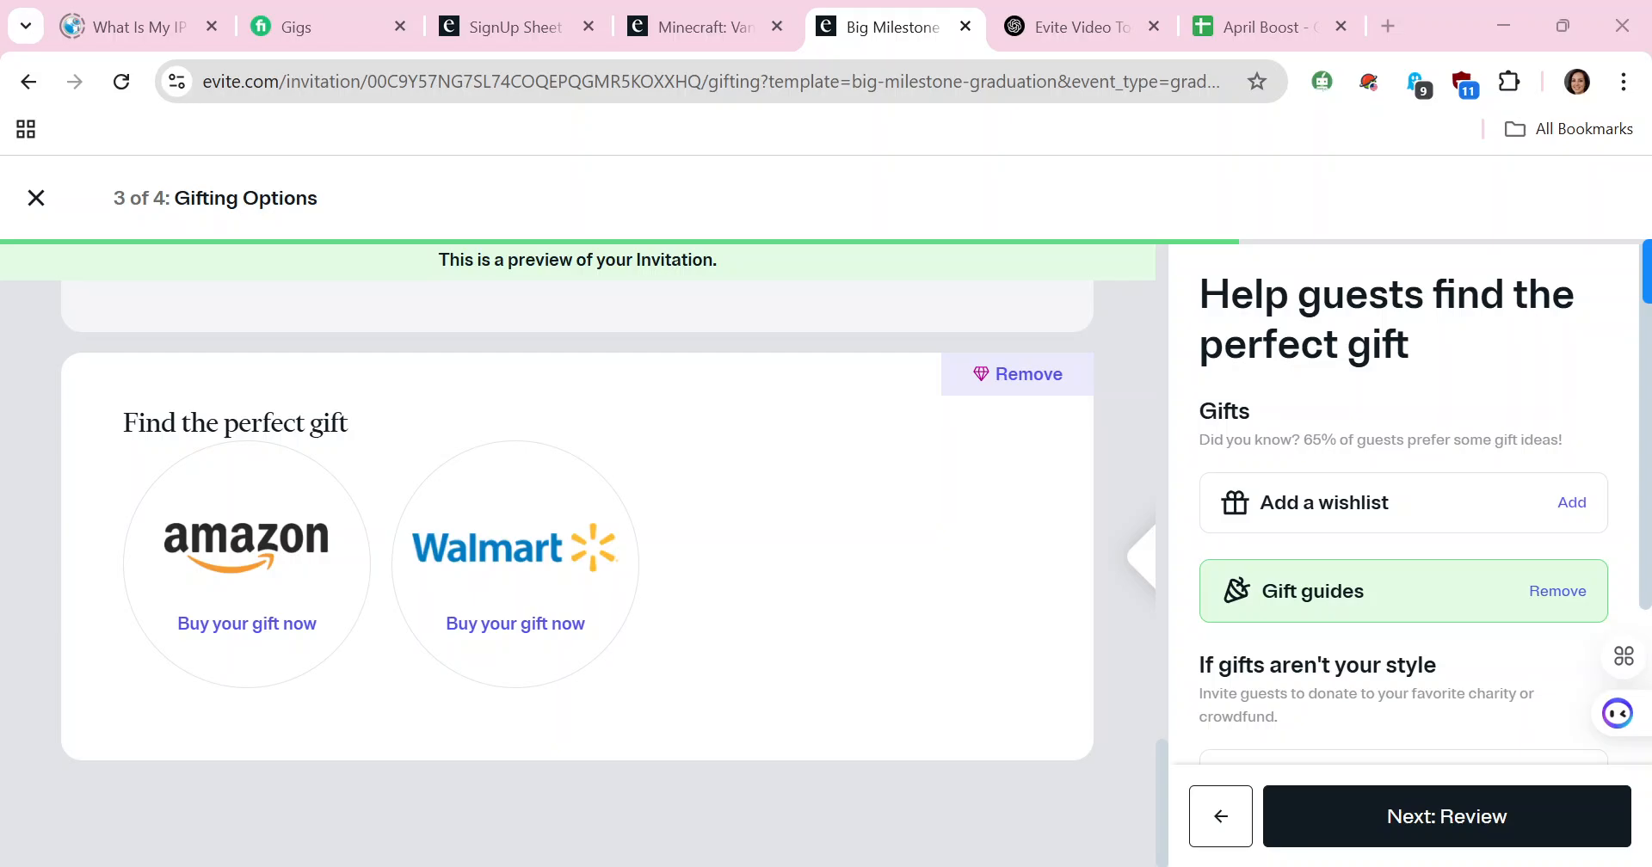
pyautogui.click(1371, 836)
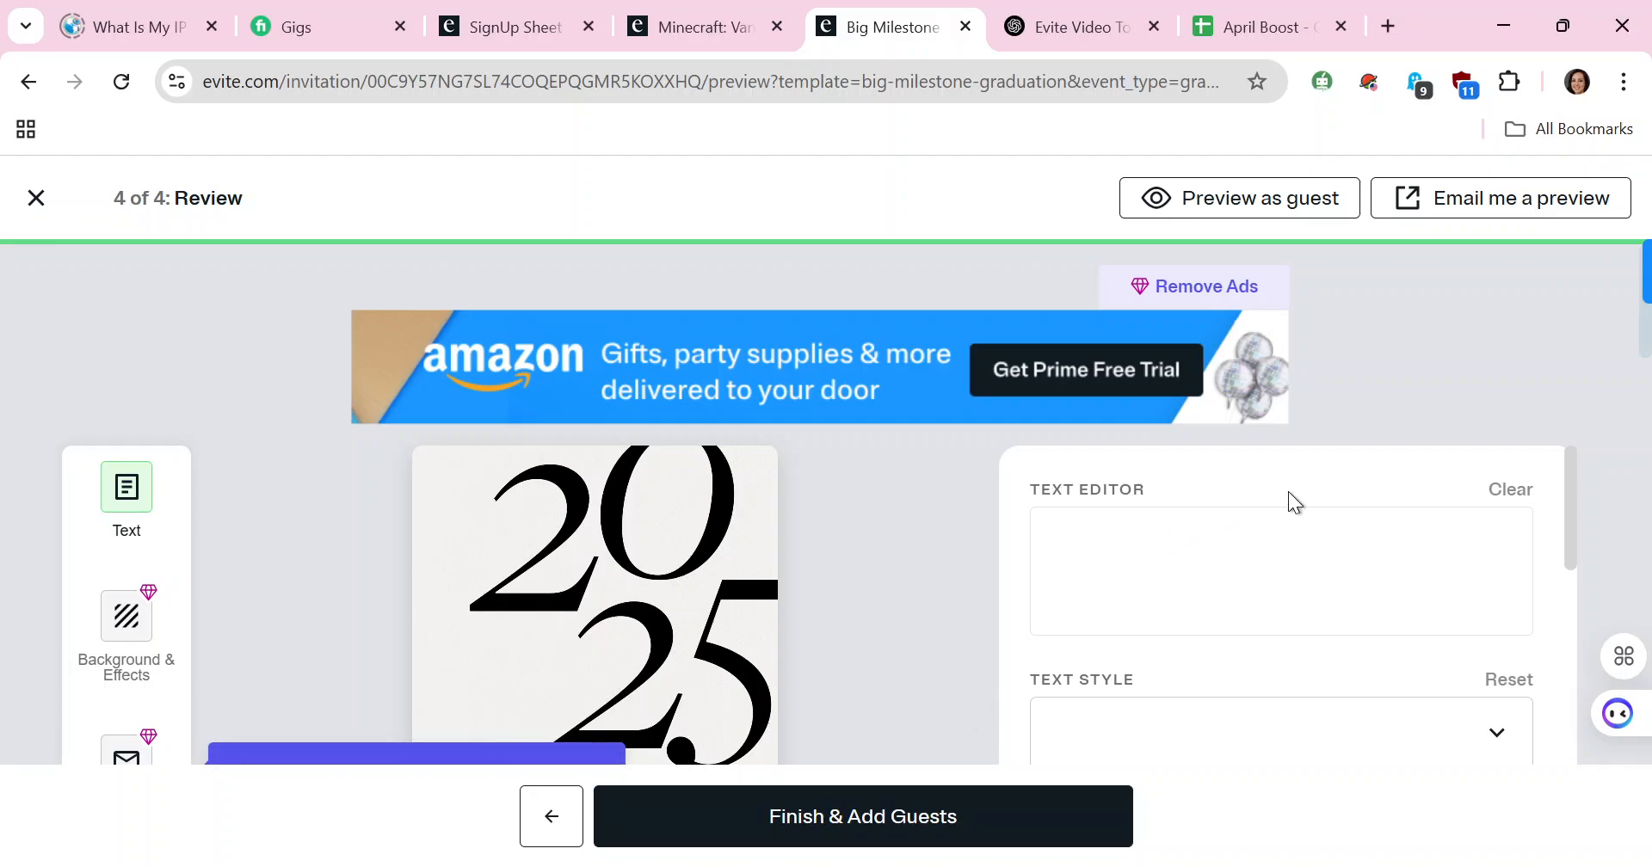
# Step: Review the invitation's card, event details and planning tools, finish it and skip the Premium upgrade
pyautogui.scroll(-10, 1314, 431)
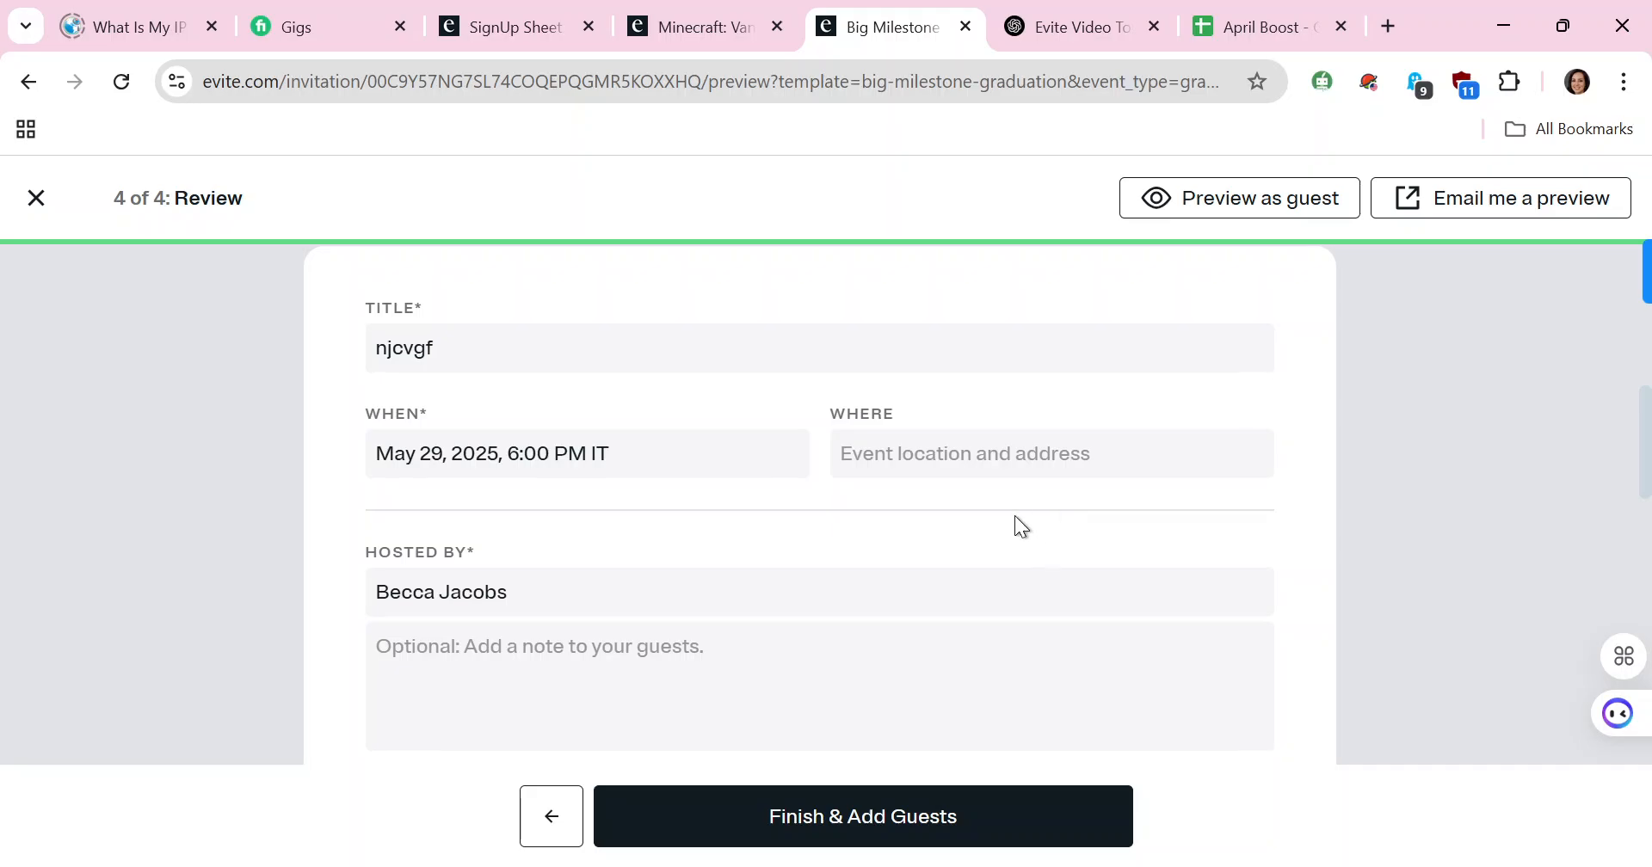
pyautogui.scroll(-20, 1016, 527)
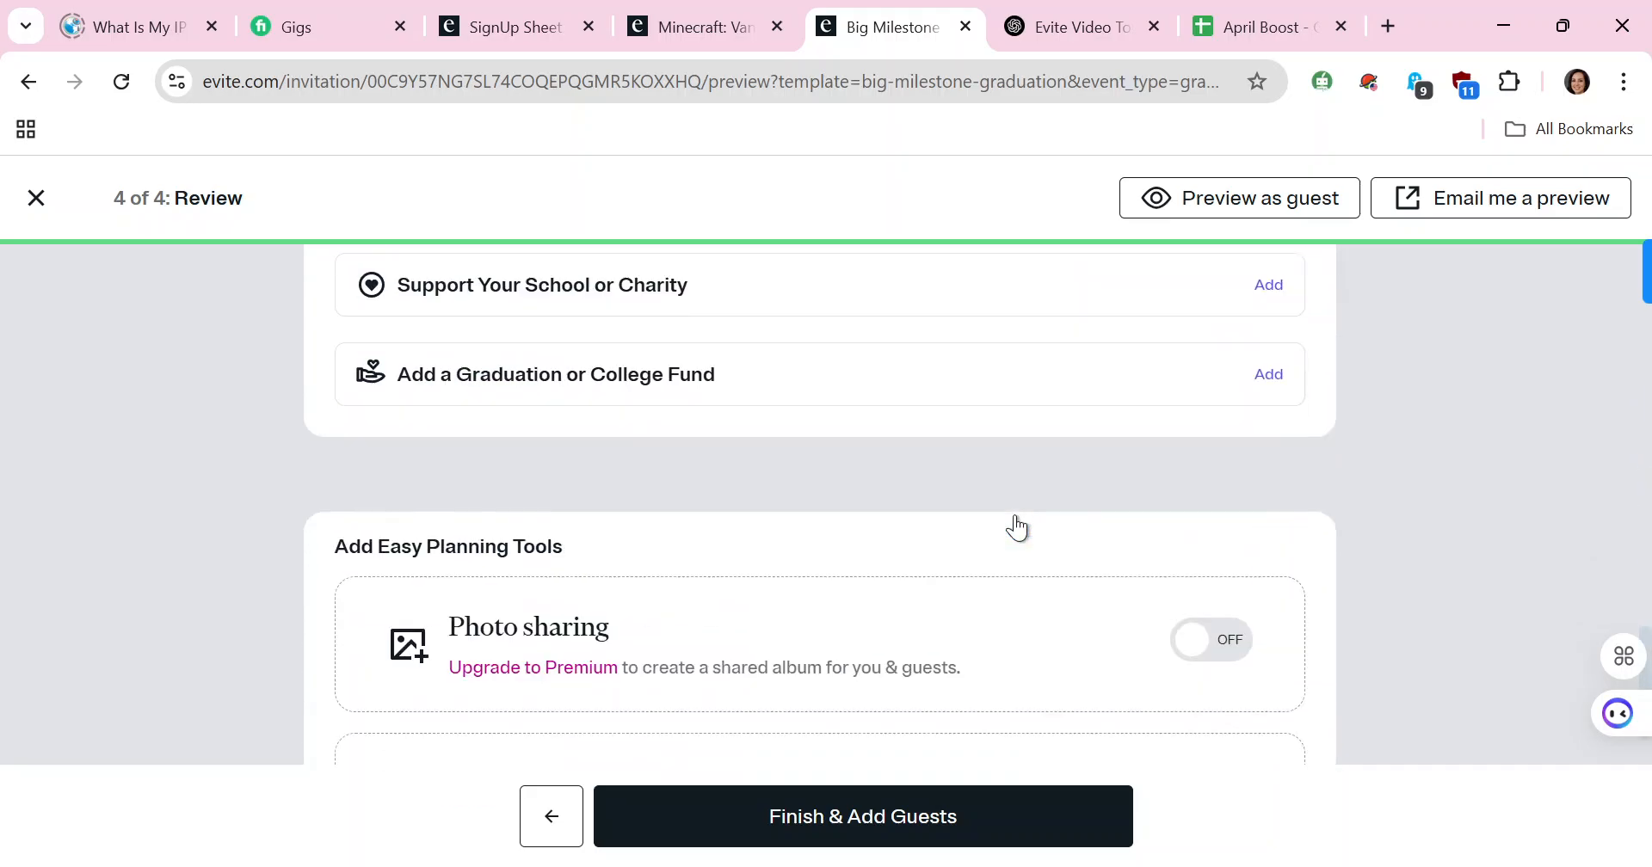
pyautogui.scroll(20, 1018, 525)
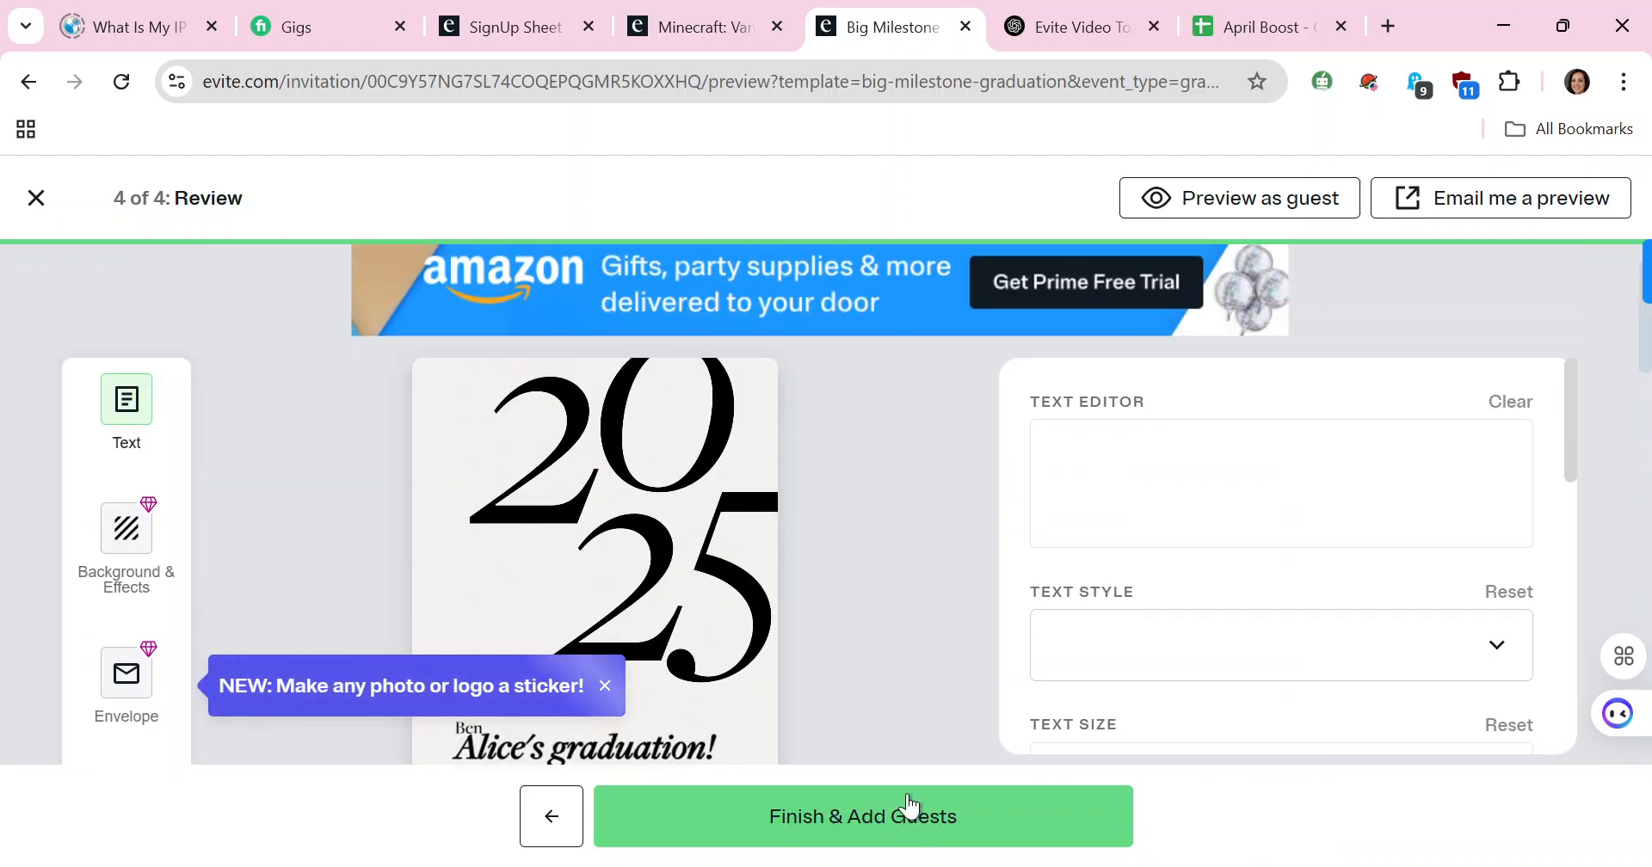
pyautogui.click(958, 819)
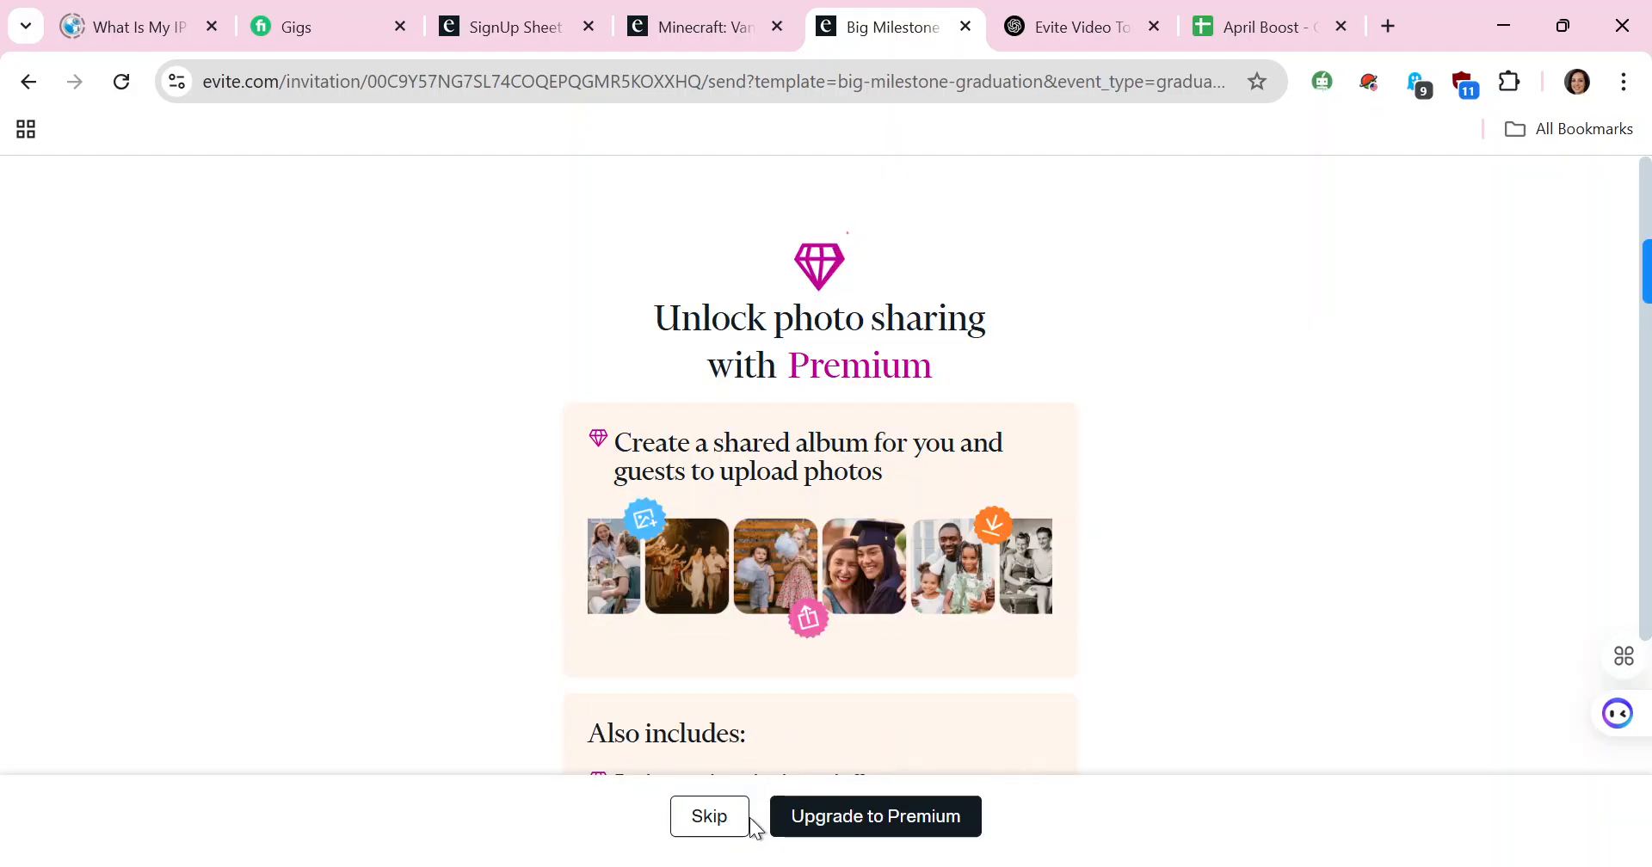
pyautogui.scroll(-3, 732, 714)
pyautogui.click(699, 827)
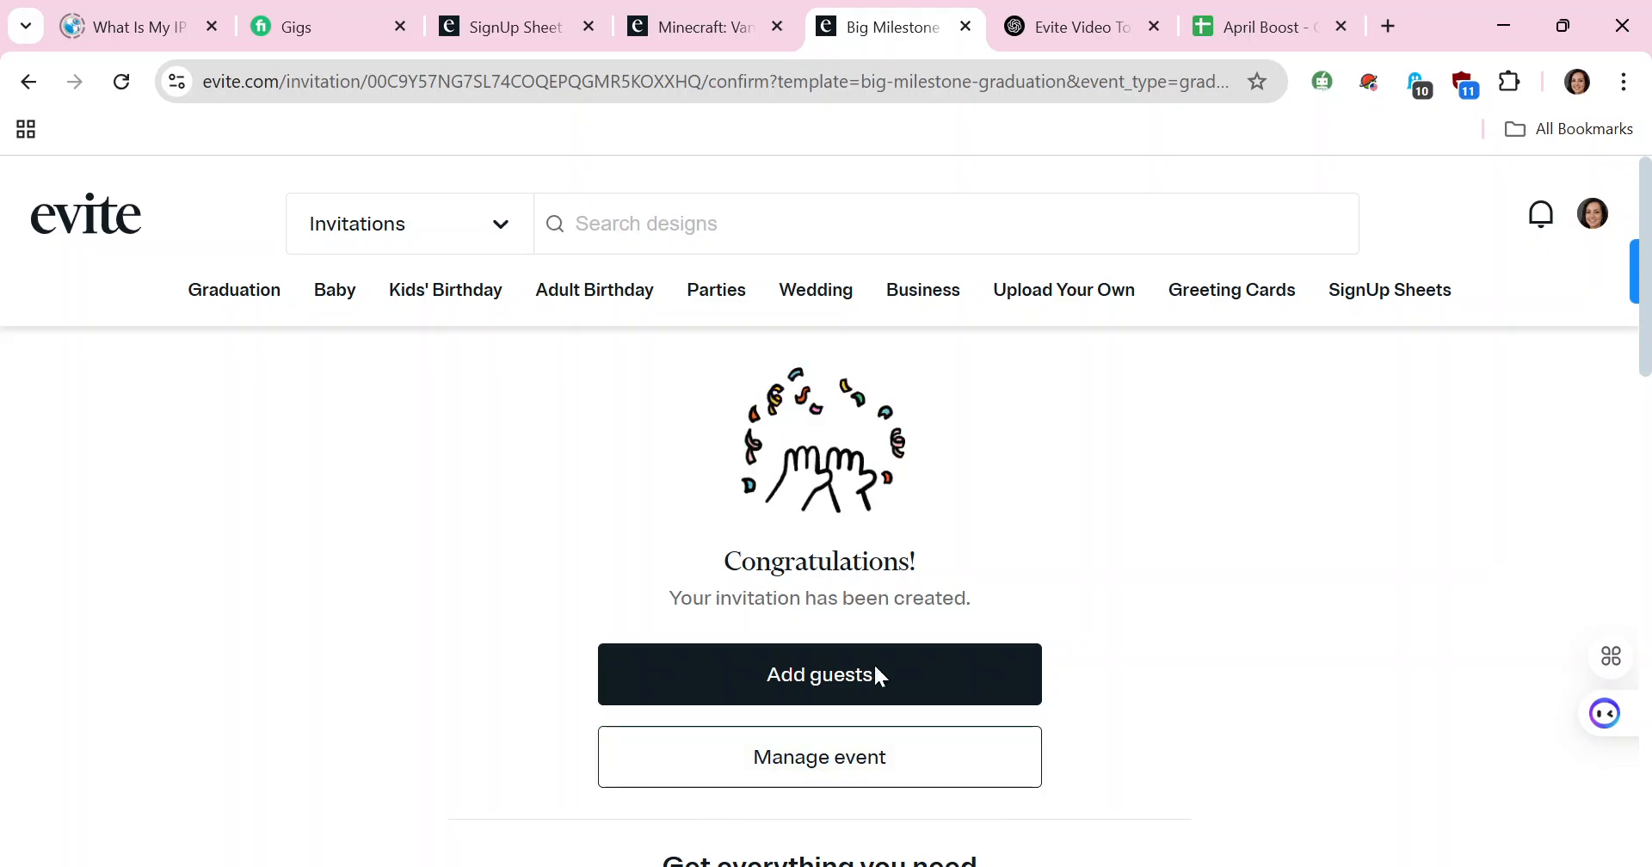
# Step: Open the guest list setup, examine the ways to add guests, and finish without adding any
pyautogui.click(855, 658)
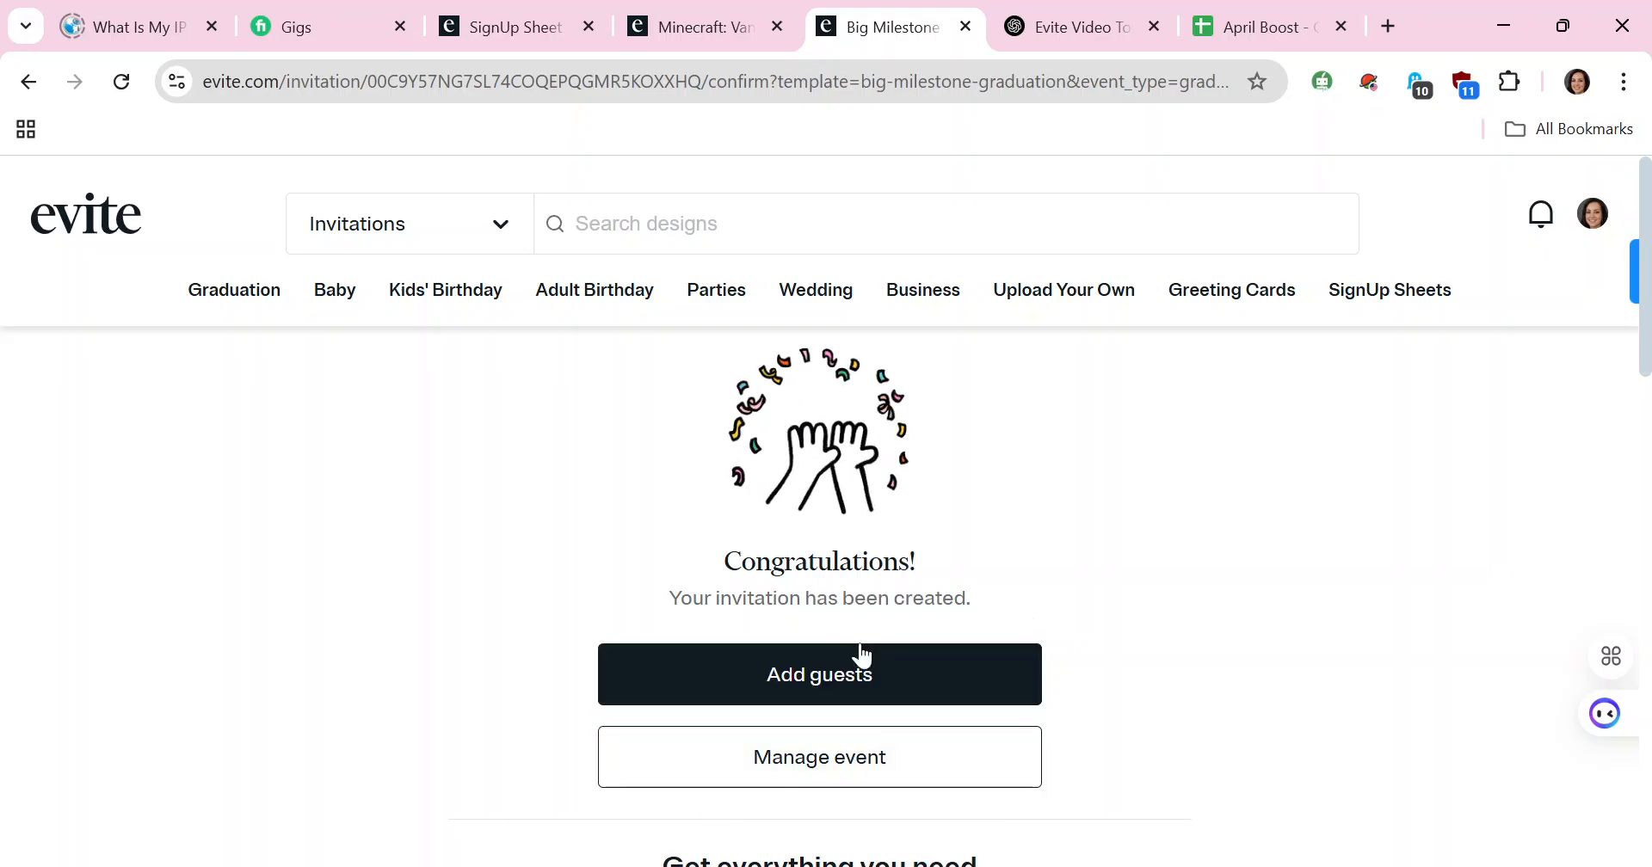
pyautogui.click(847, 672)
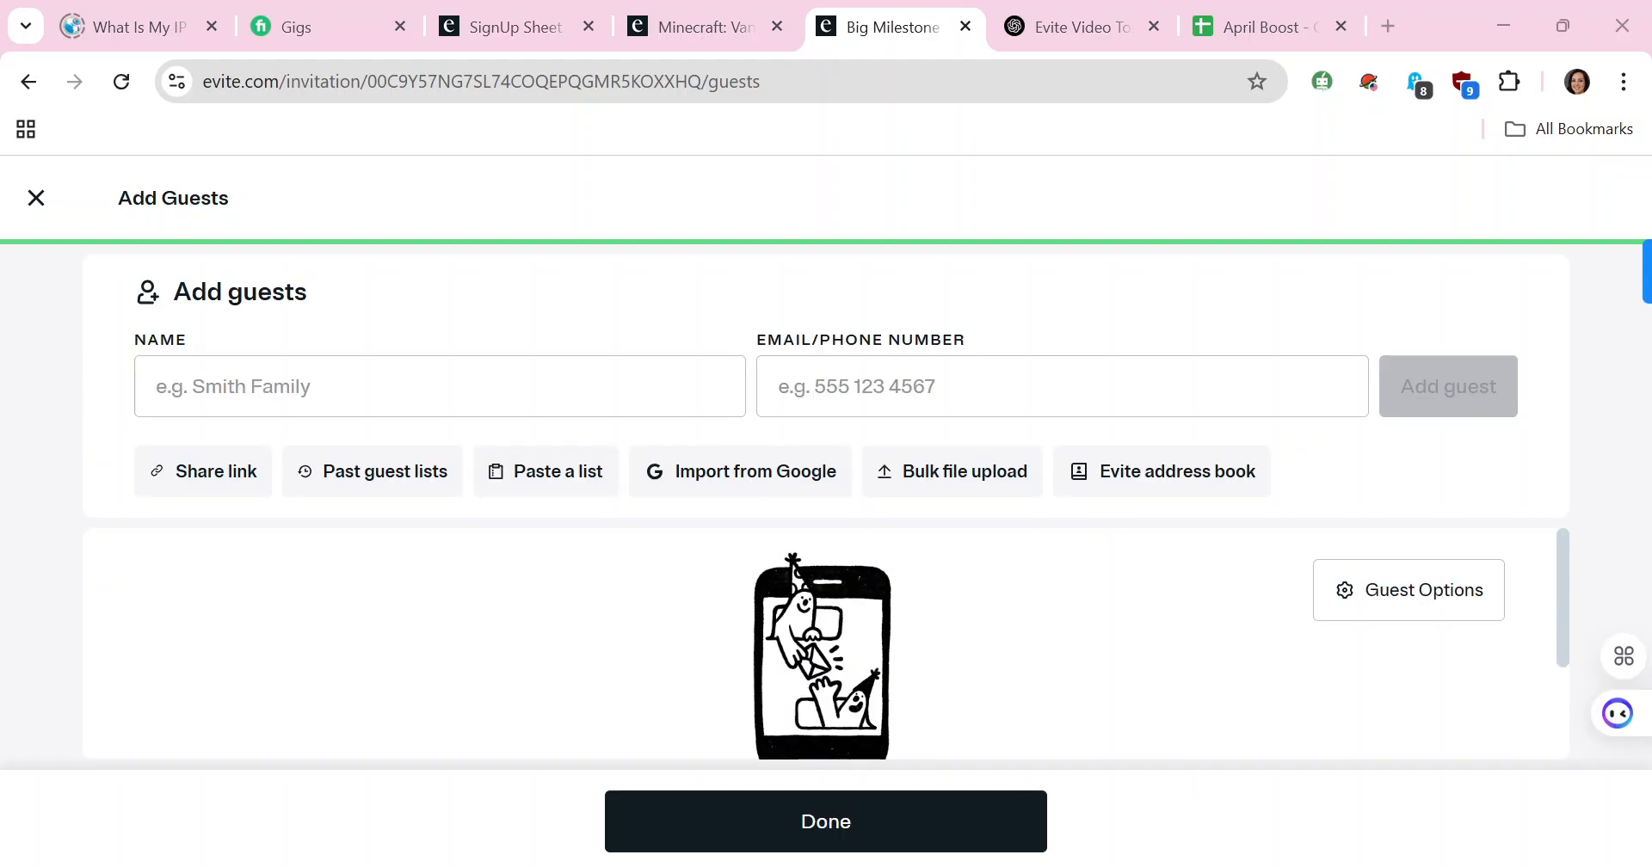
pyautogui.scroll(-2, 916, 654)
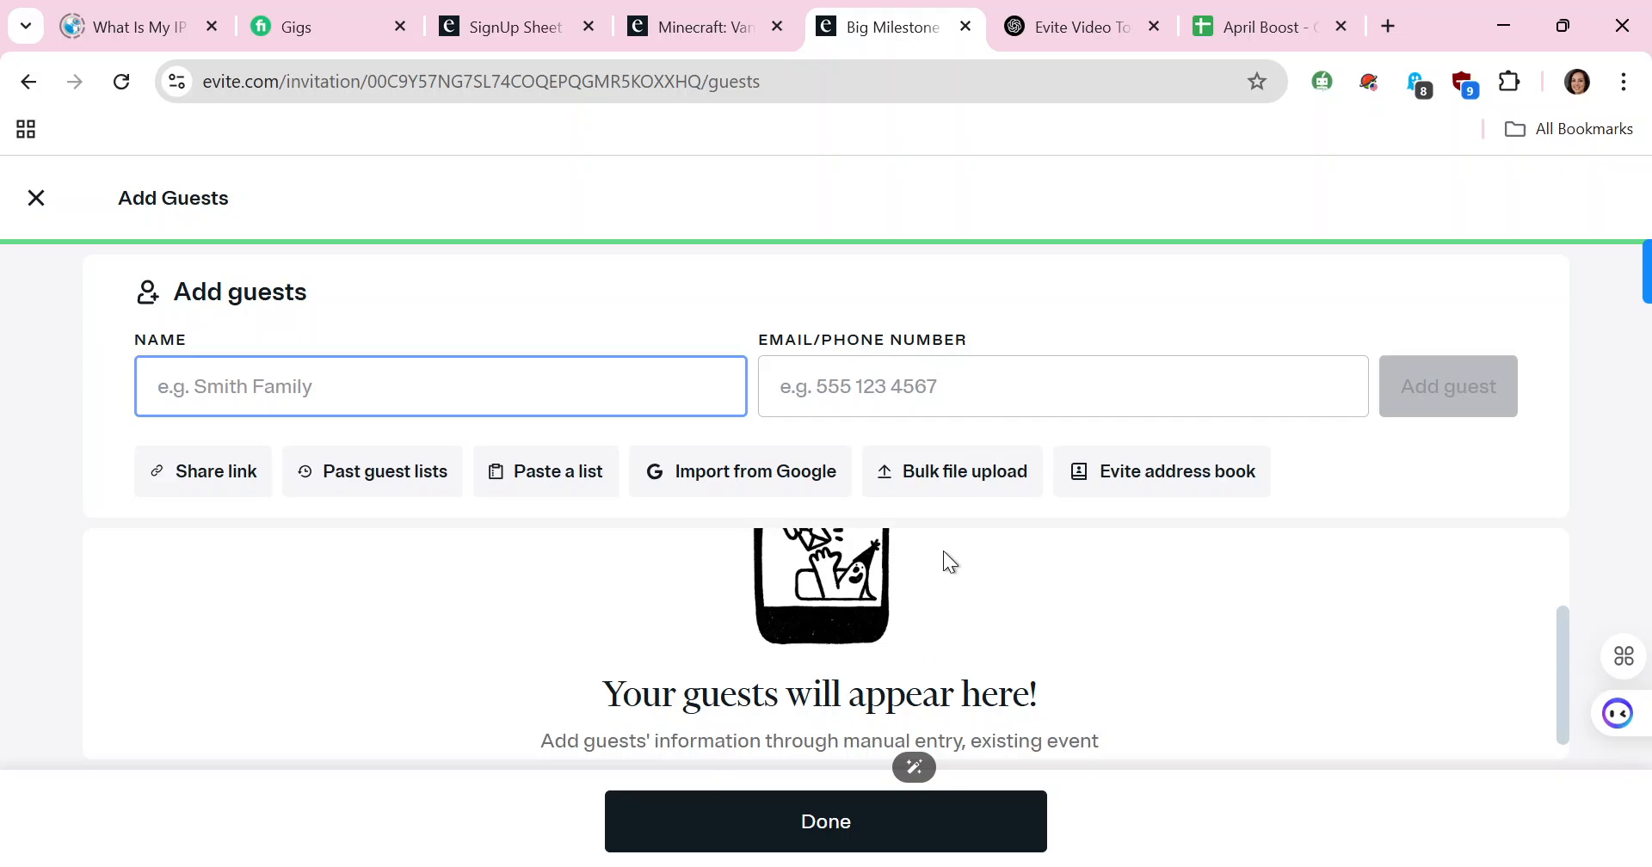
pyautogui.scroll(-1, 943, 562)
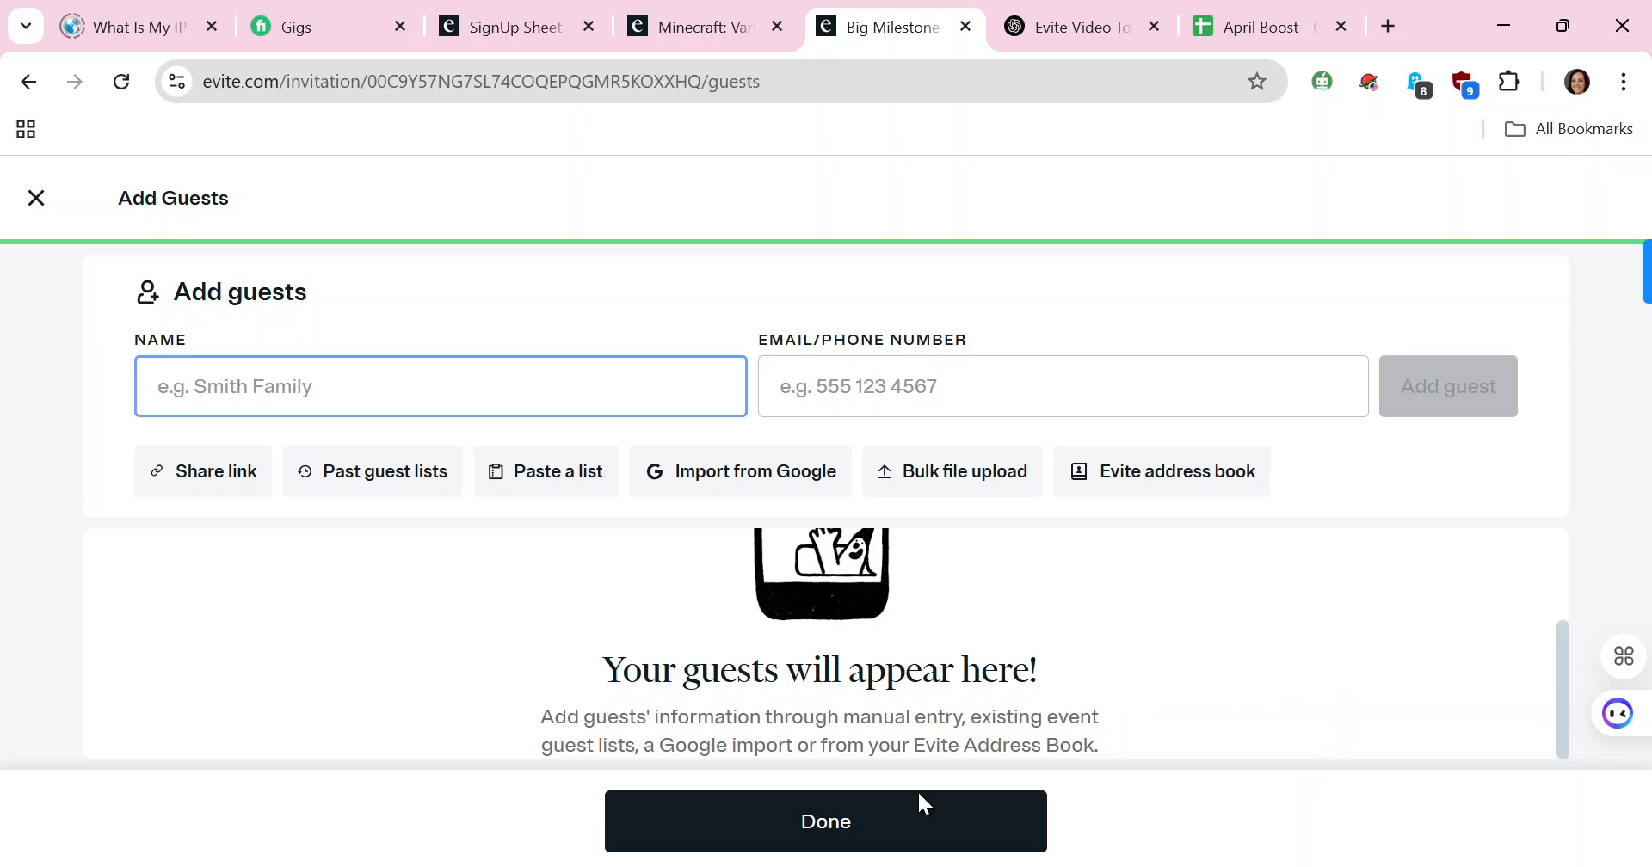
pyautogui.click(824, 828)
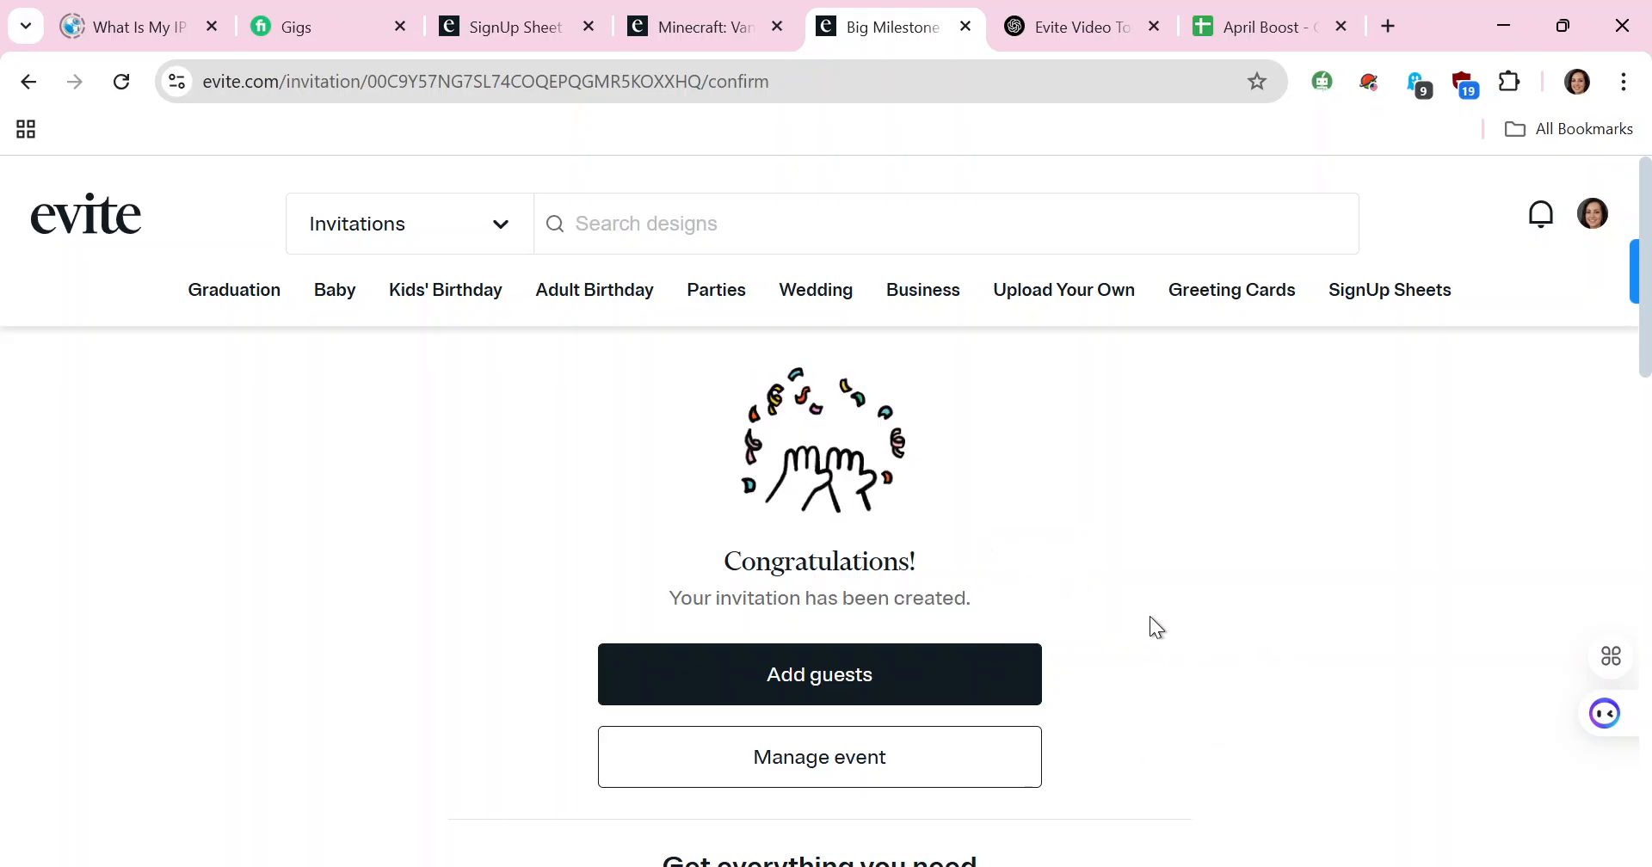
pyautogui.scroll(-3, 1075, 616)
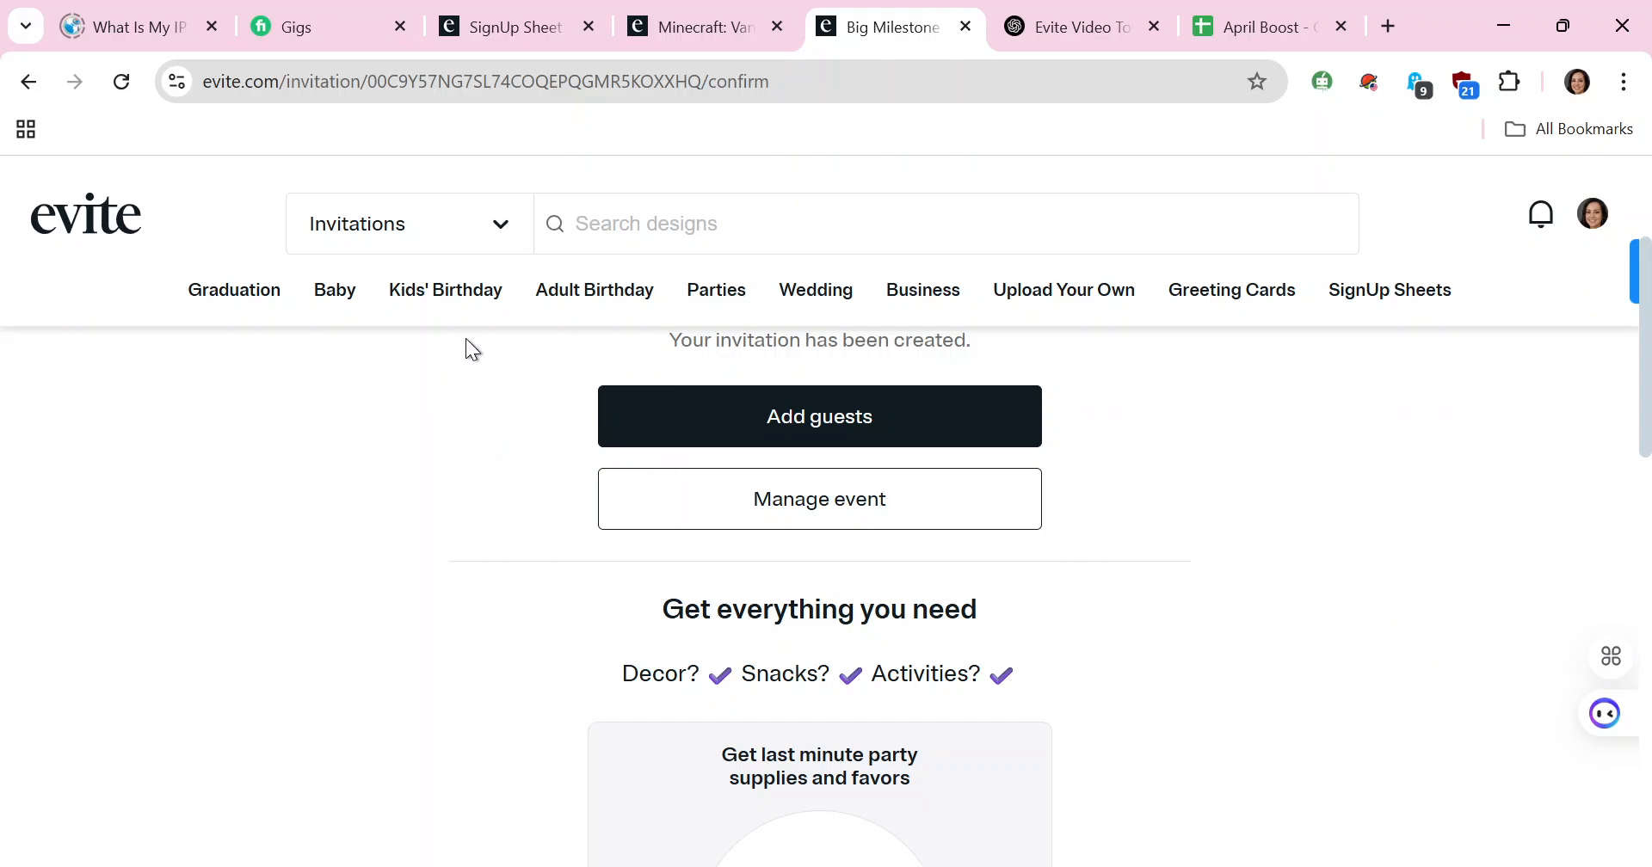
pyautogui.moveTo(623, 288)
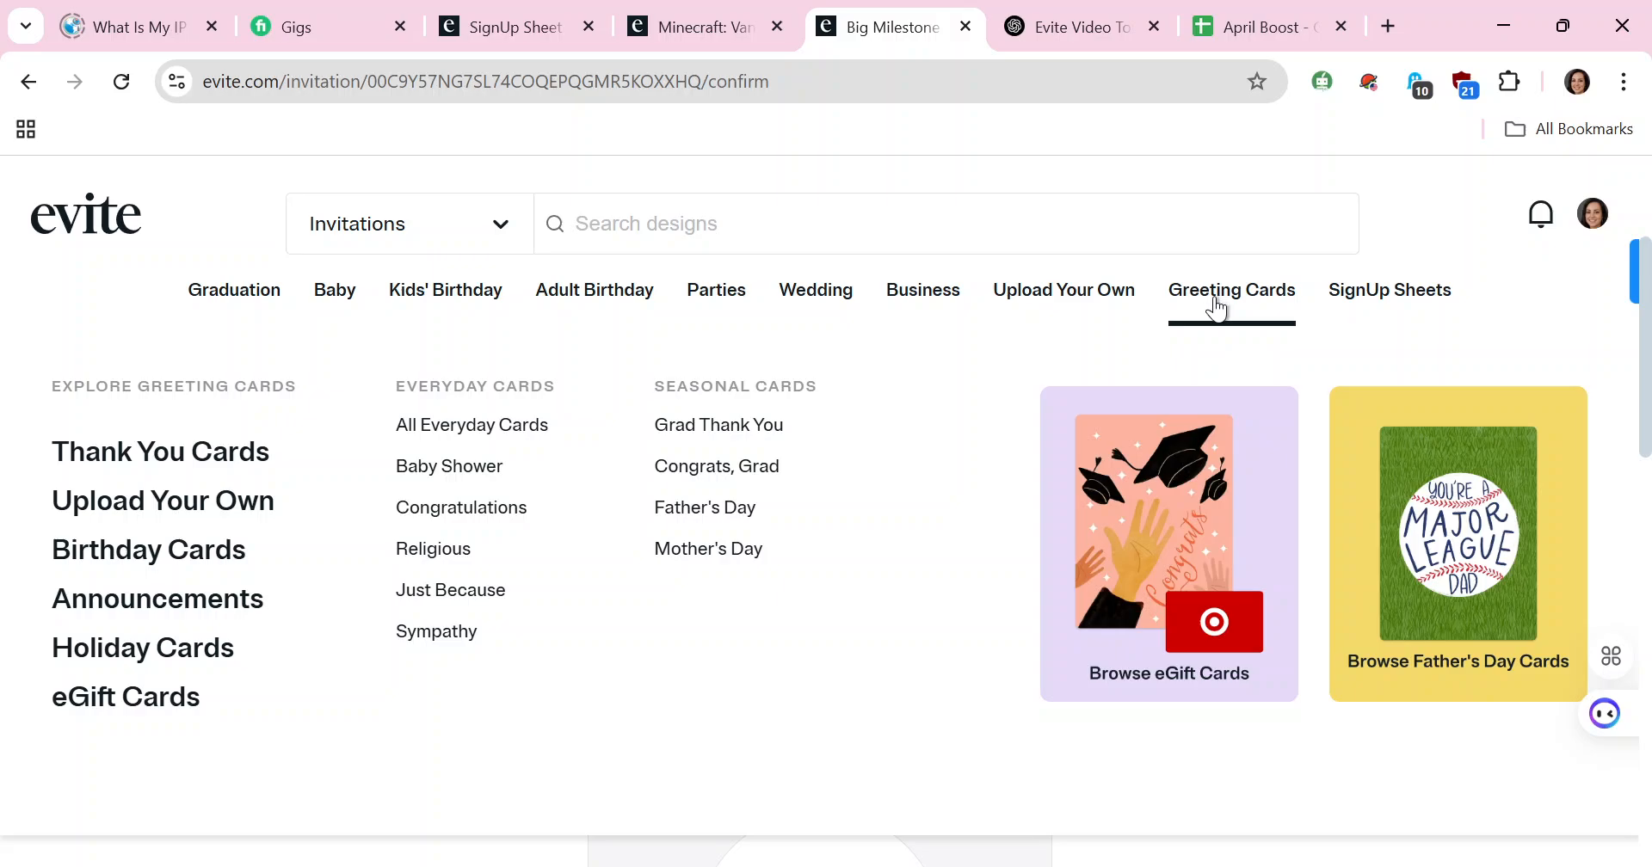
pyautogui.moveTo(1065, 305)
pyautogui.moveTo(958, 310)
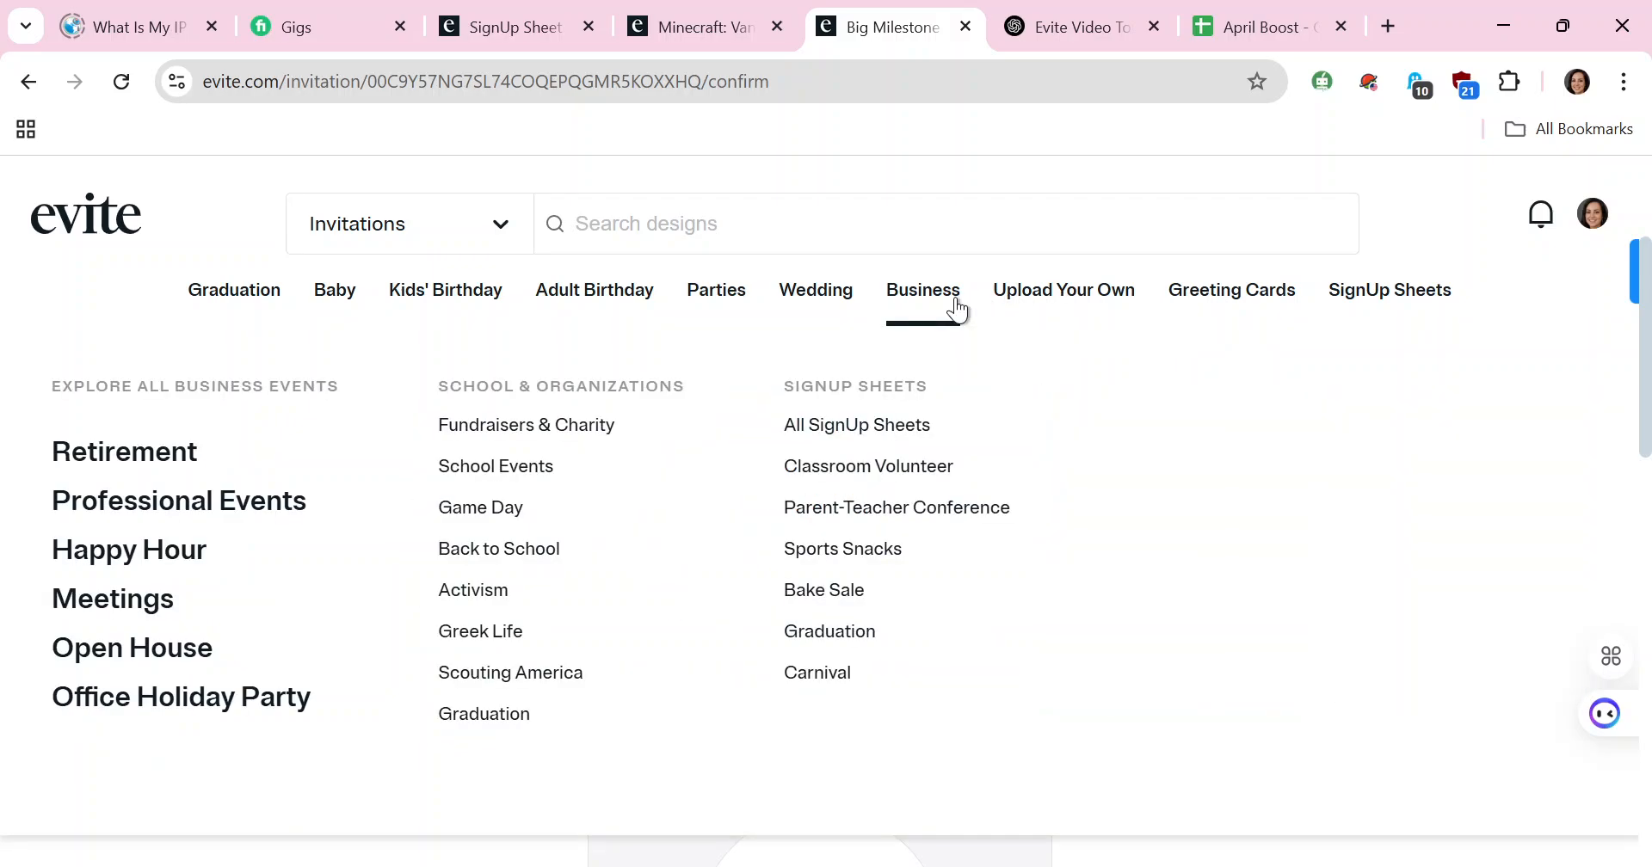